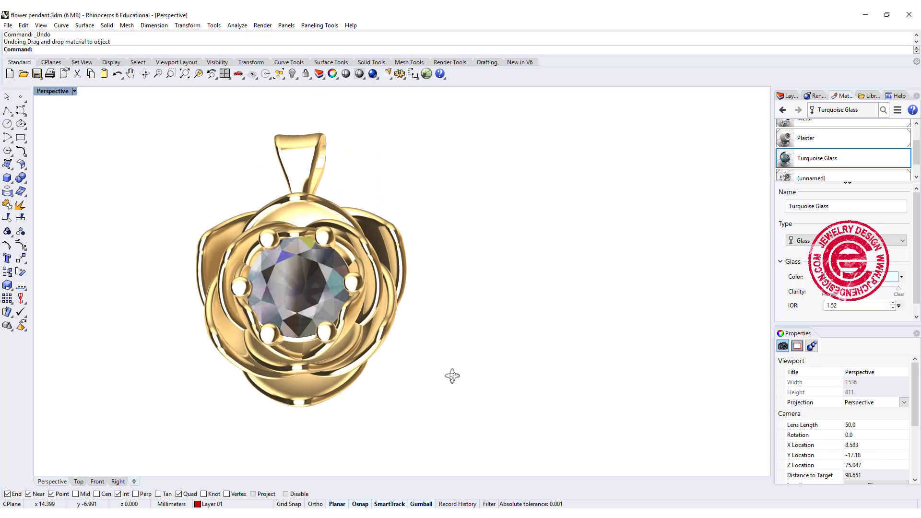
With Grid Snap on, draw a half-petal control-point curve from the vertical axis up to the tip.
scroll(411, 367, up, 5)
scroll(417, 364, down, 2)
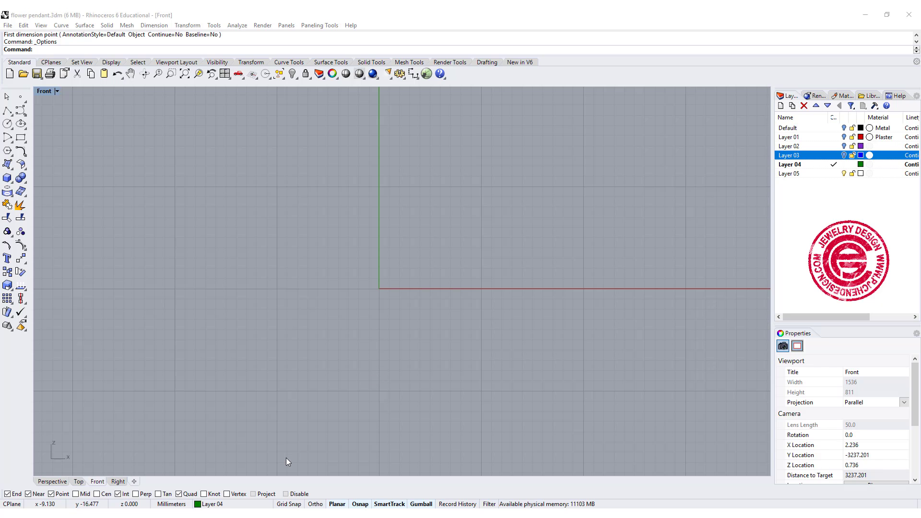
click(288, 504)
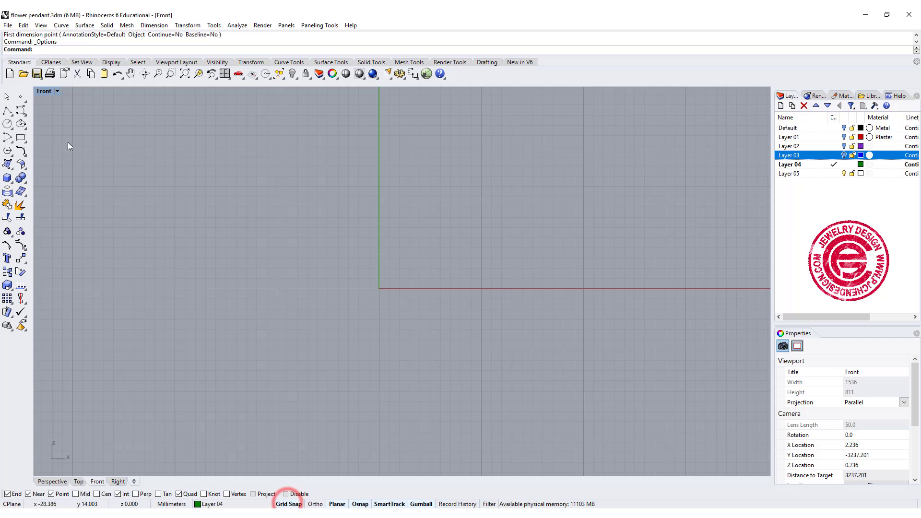
click(20, 112)
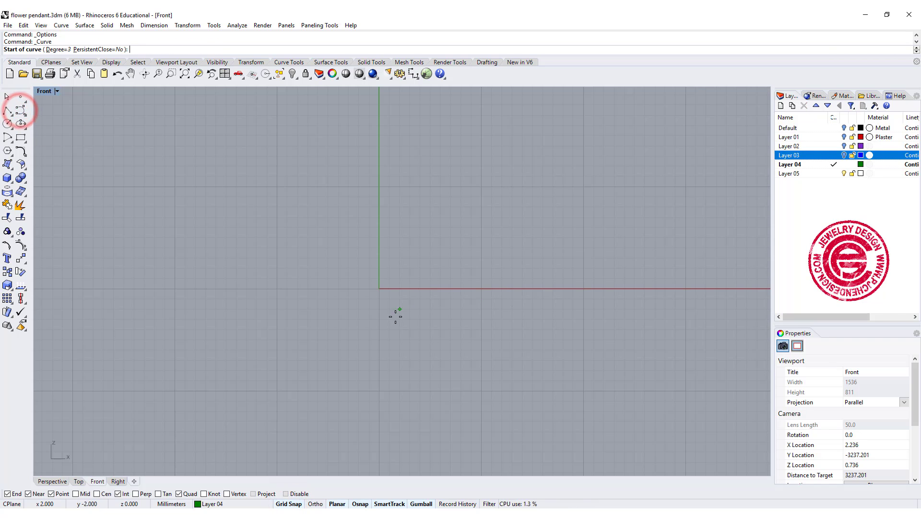
click(379, 328)
click(339, 320)
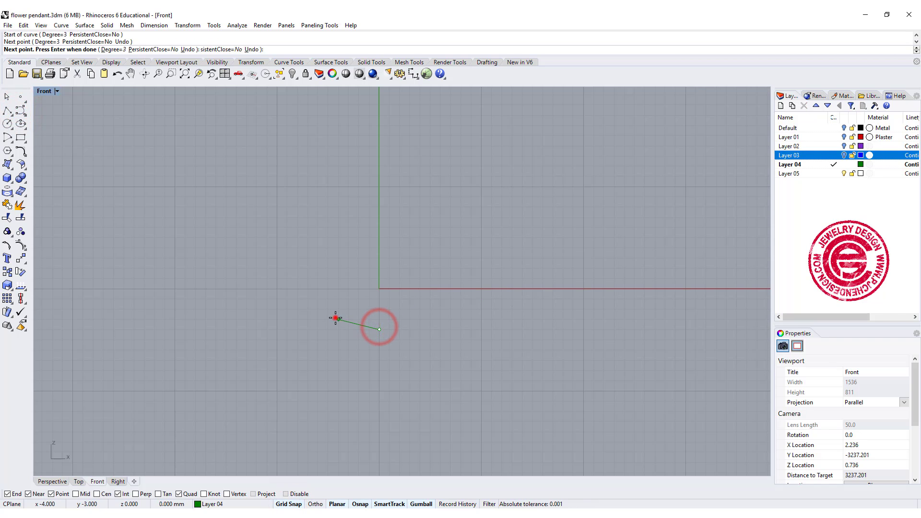
click(328, 279)
click(349, 247)
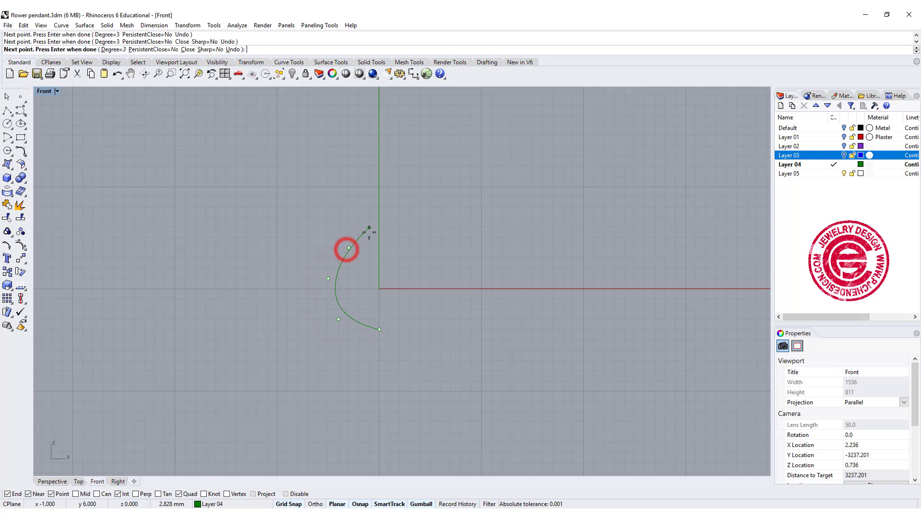
click(369, 228)
click(379, 216)
key(Return)
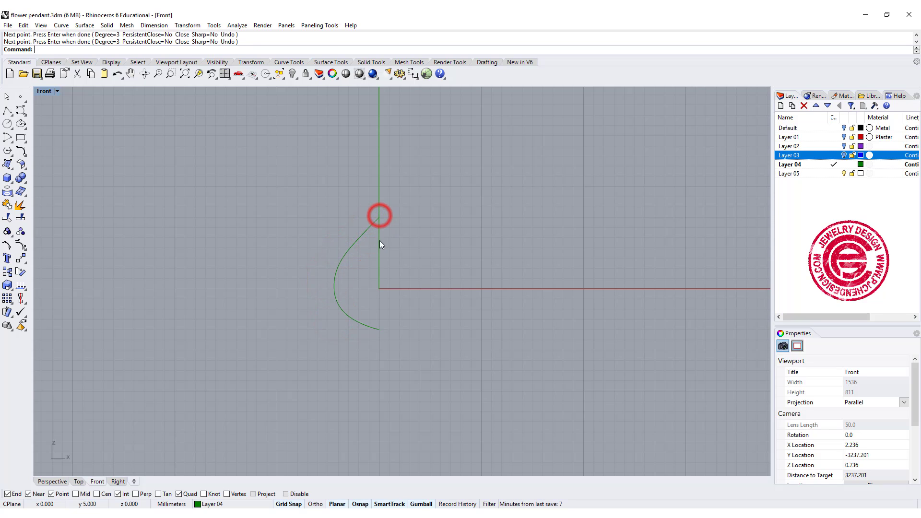
Mirror the half-petal curve about the vertical axis to form the pointed outline.
scroll(379, 240, up, 3)
click(382, 440)
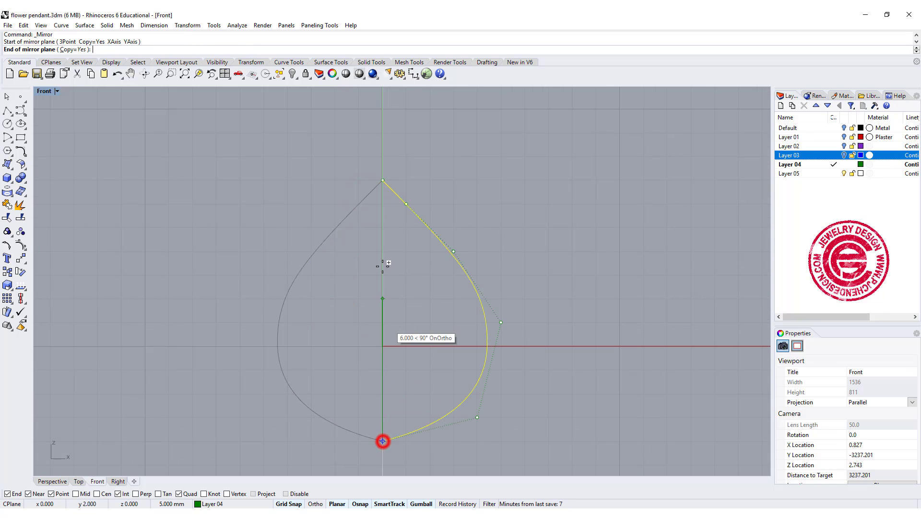
click(383, 181)
click(430, 263)
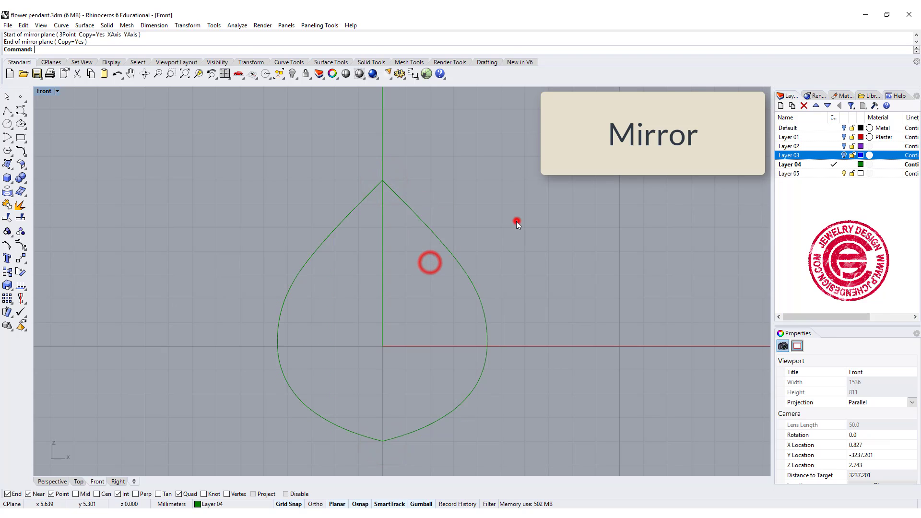
click(516, 220)
scroll(382, 192, up, 5)
Fillet the petal's top and bottom tips with radius 1.
click(6, 123)
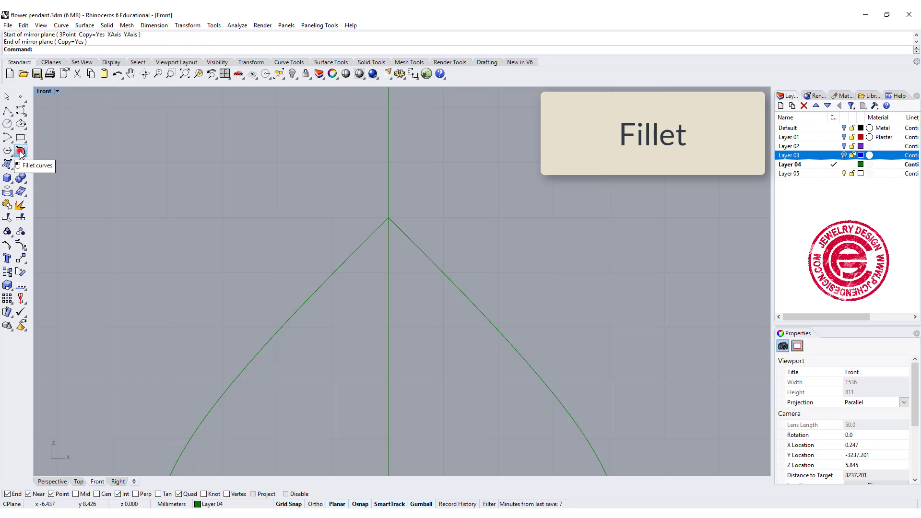
click(19, 152)
click(375, 230)
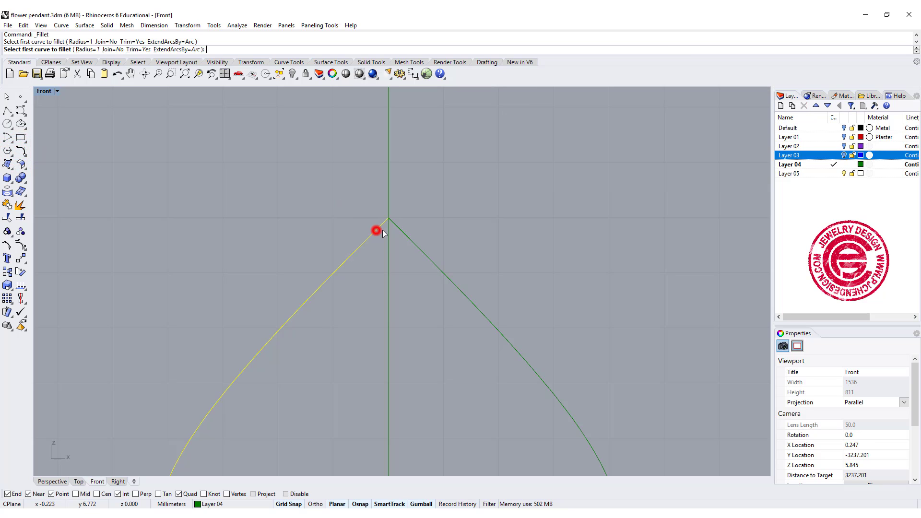
click(404, 233)
scroll(416, 247, down, 3)
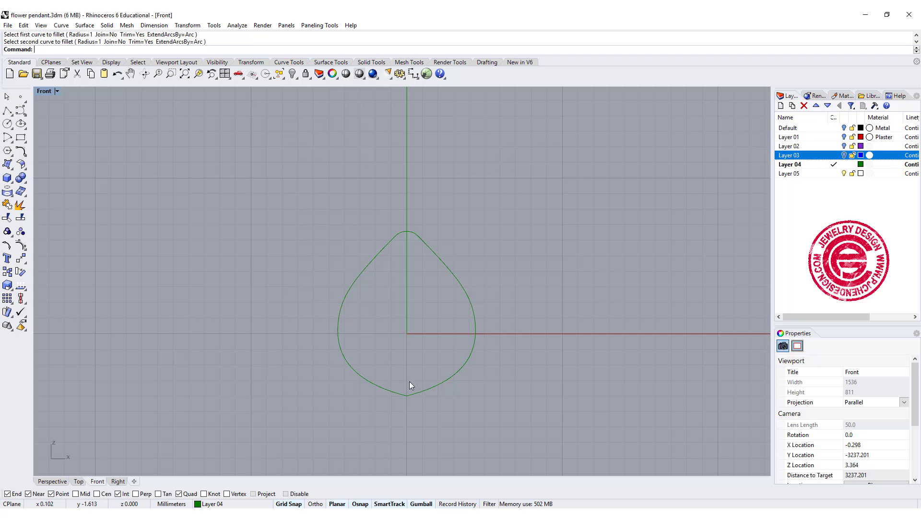
scroll(410, 382, up, 5)
key(Return)
click(382, 384)
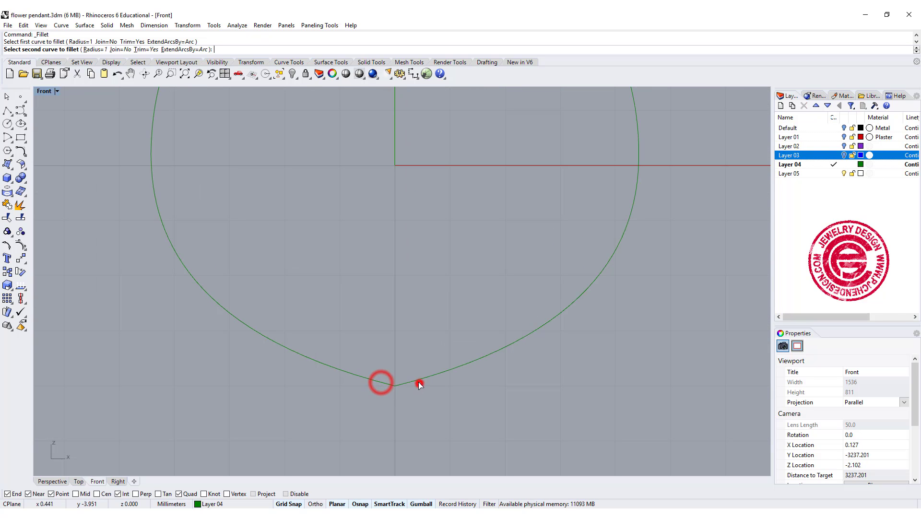
click(419, 382)
scroll(431, 345, down, 3)
scroll(455, 282, down, 2)
Join the four petal curve pieces into one closed teardrop curve.
click(261, 126)
key(ctrl+a)
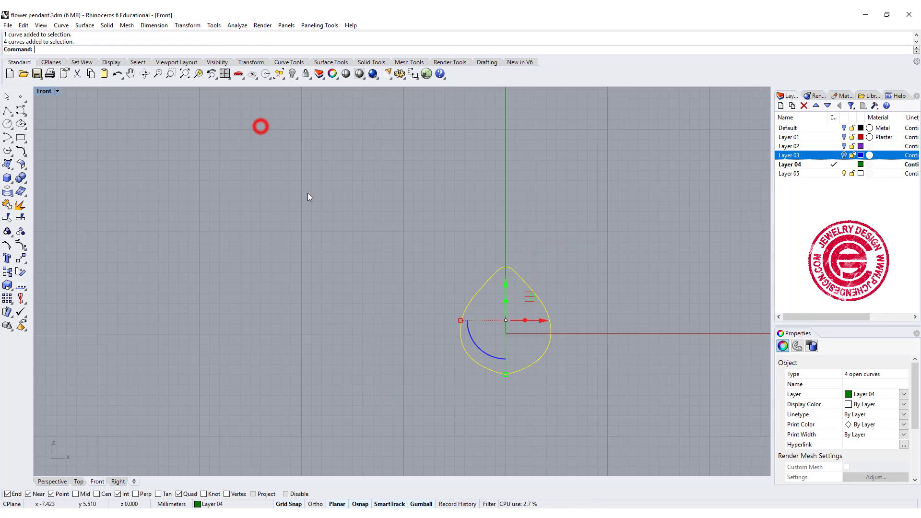
click(8, 205)
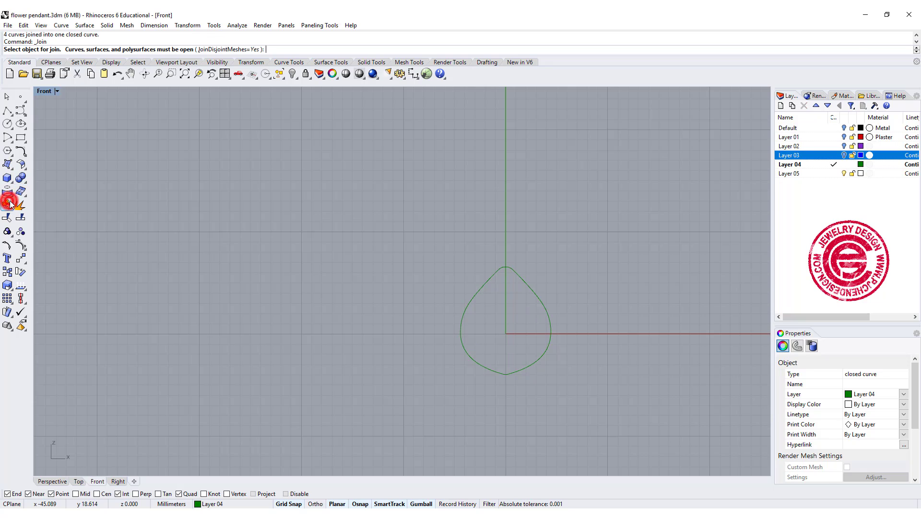
click(338, 199)
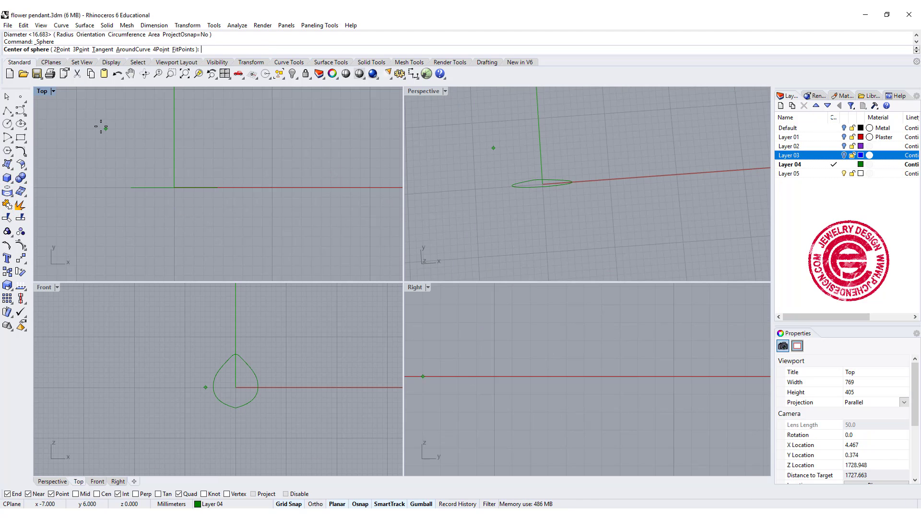
Create a sphere centred at 0 with its edge at the circle quadrant, diameter 16.683.
double_click(42, 91)
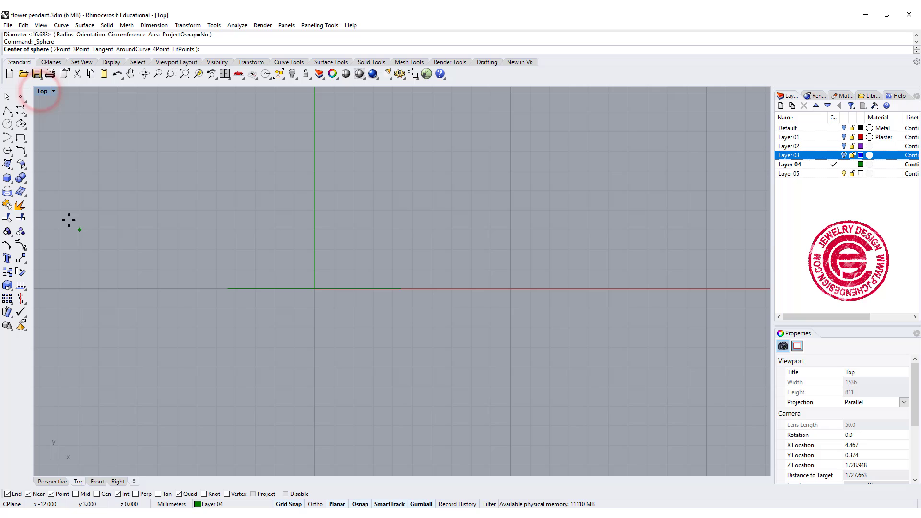
click(12, 181)
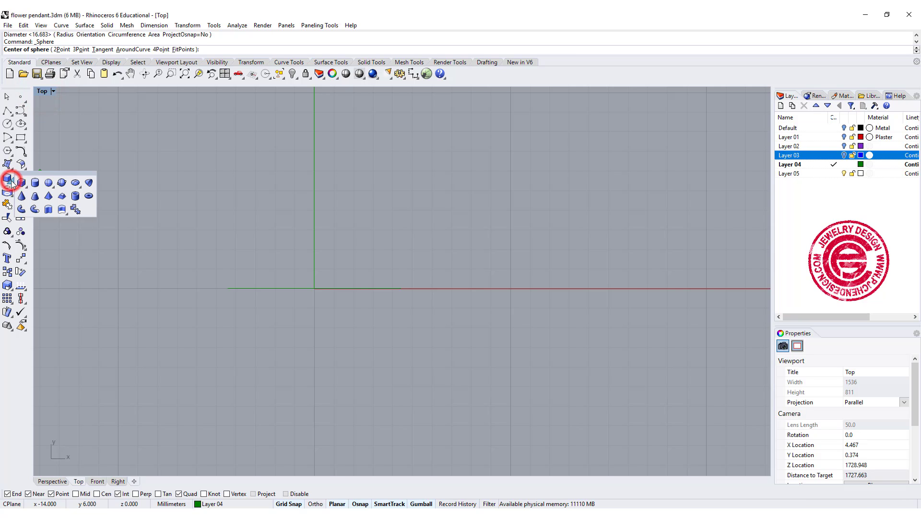
click(46, 181)
text(0)
key(Return)
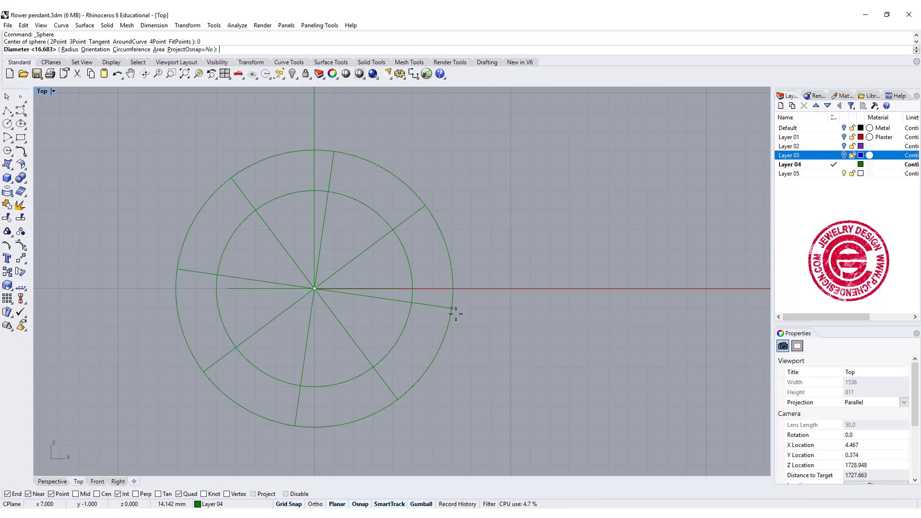
click(451, 289)
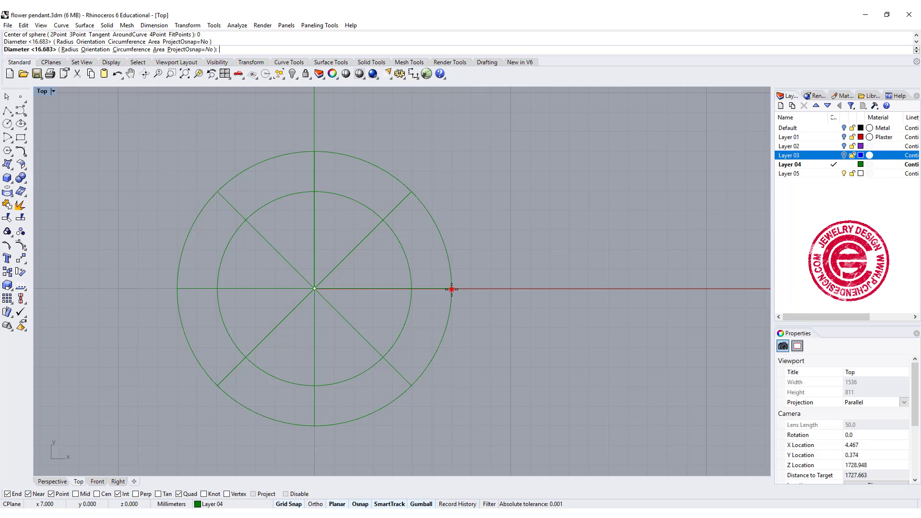
double_click(44, 92)
scroll(570, 226, down, 3)
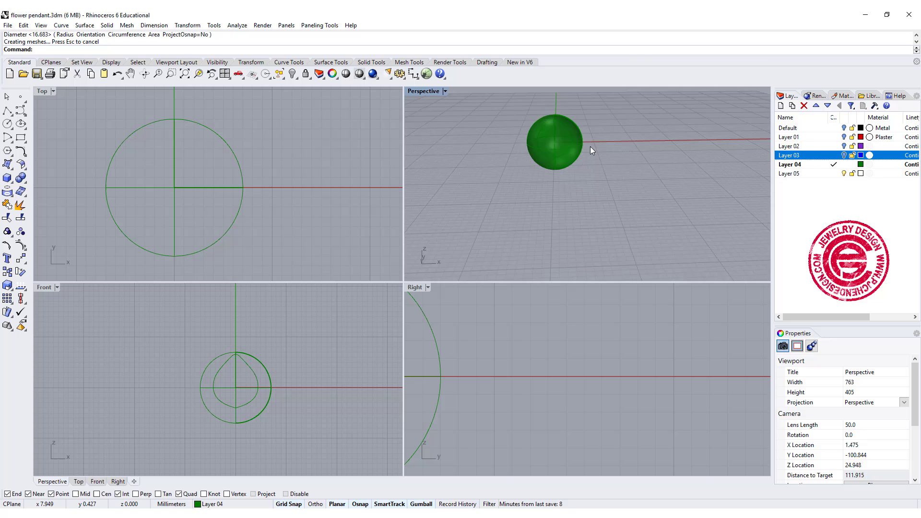
In the enlarged Front view, nudge the petal curve slightly lower and select it as the trim cutter.
scroll(590, 146, up, 3)
scroll(246, 372, up, 5)
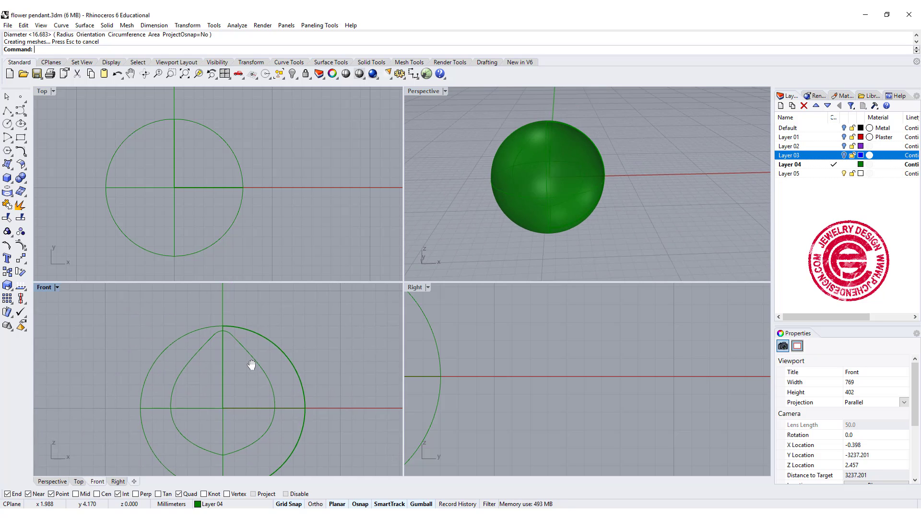
click(264, 369)
scroll(275, 371, down, 3)
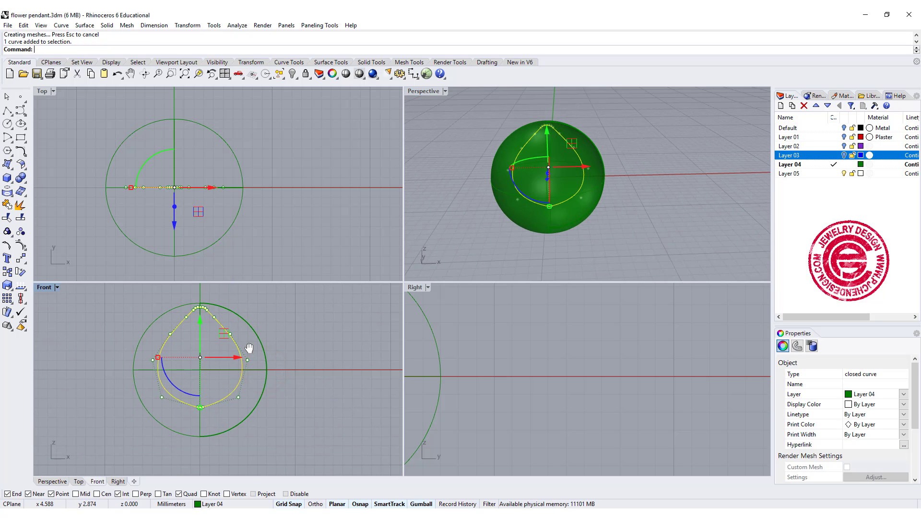
double_click(44, 287)
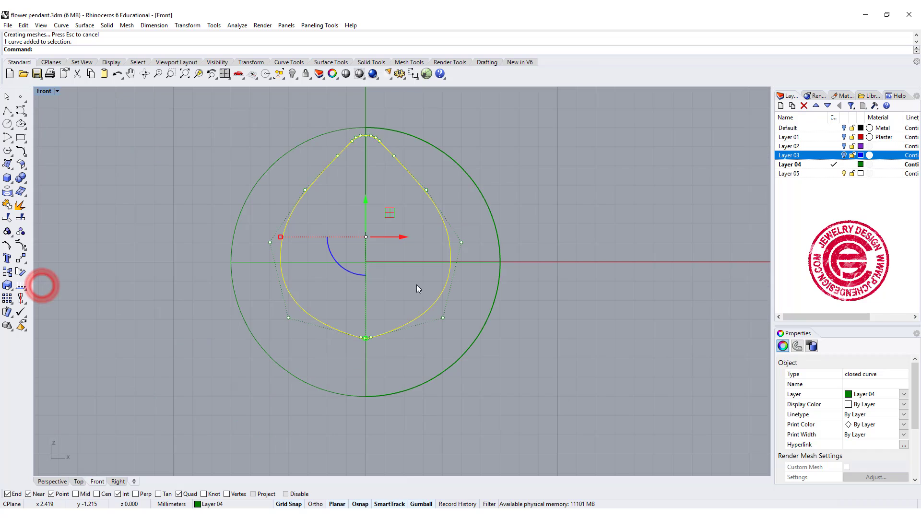
scroll(486, 361, up, 2)
click(507, 365)
click(429, 363)
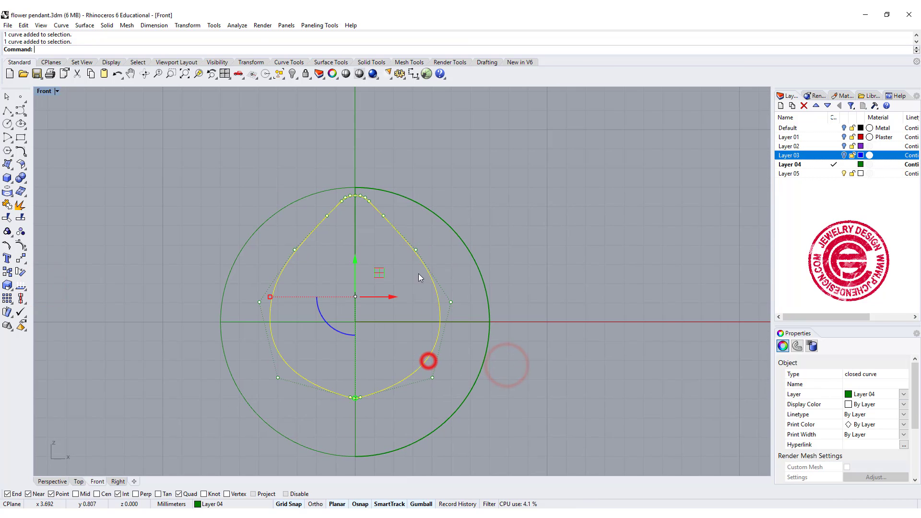
mouse_move(355, 264)
mouse_down()
mouse_move(353, 279)
mouse_move(358, 264)
mouse_up()
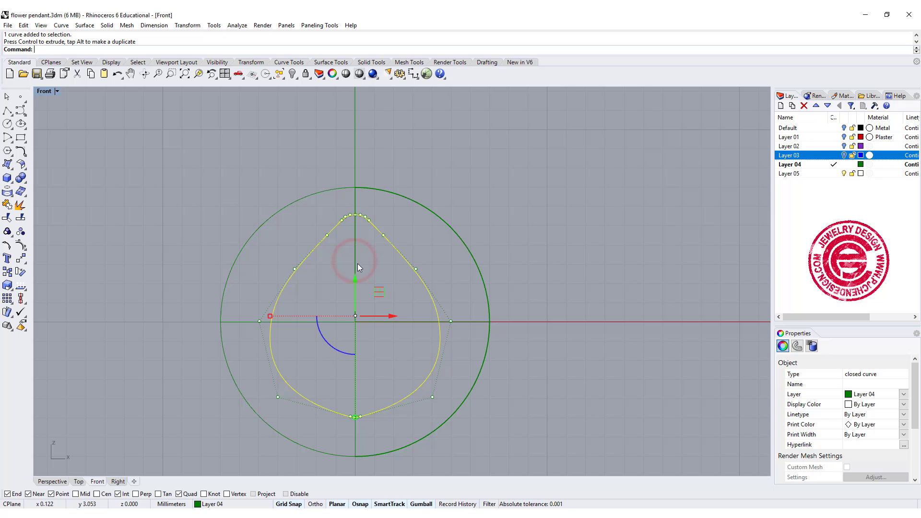
click(353, 284)
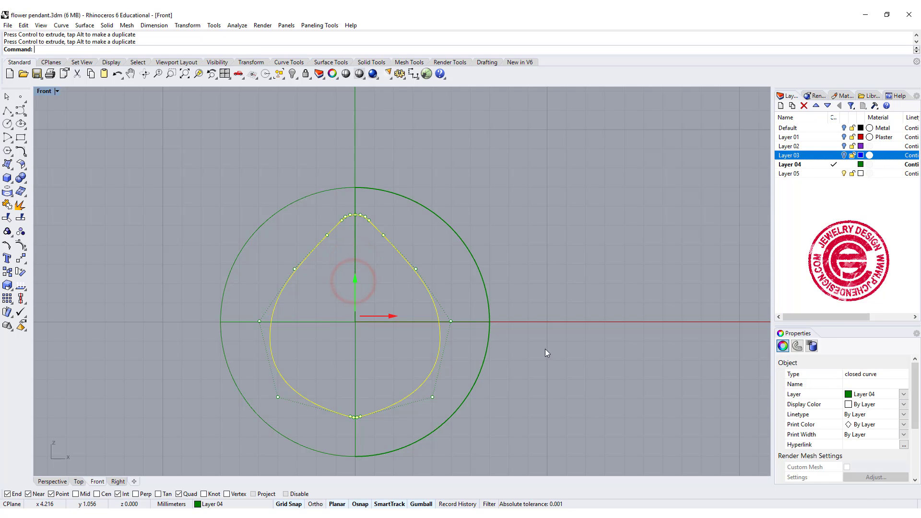
click(547, 288)
click(438, 347)
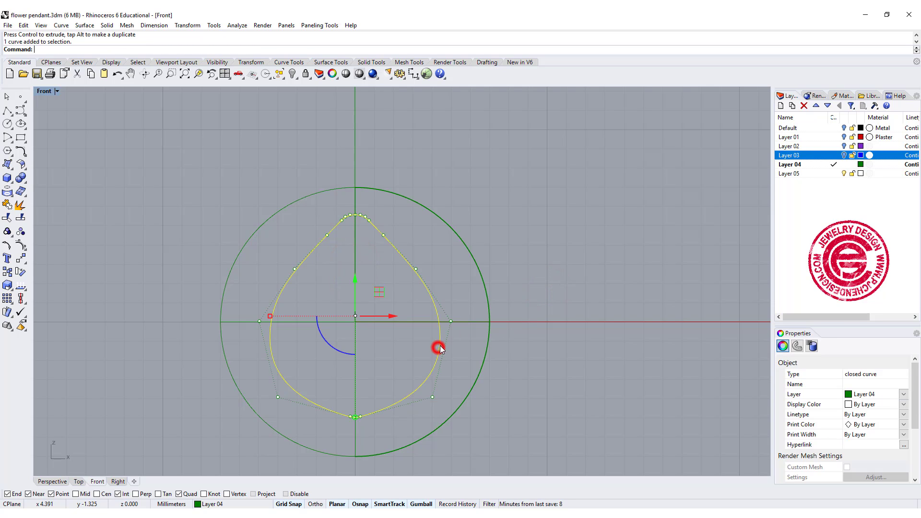
Trim the sphere with the petal curve, cutting away the surrounding circle.
click(19, 205)
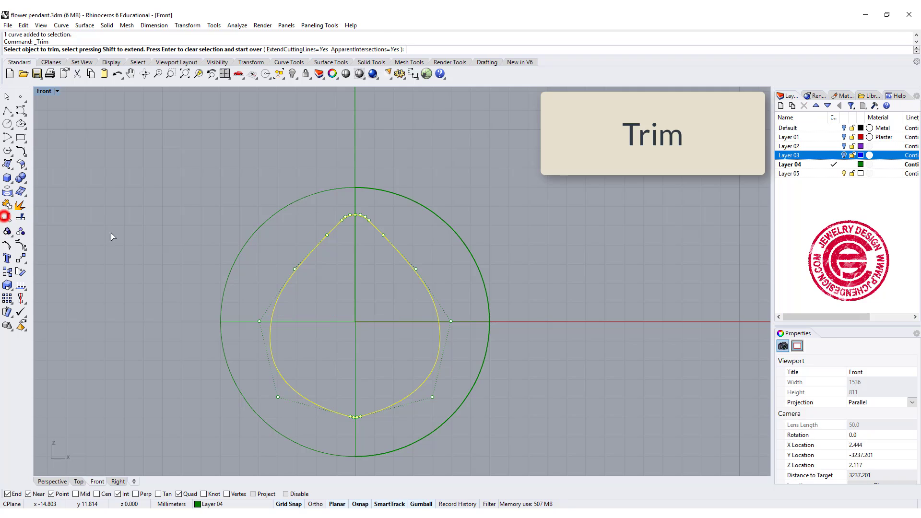
click(502, 287)
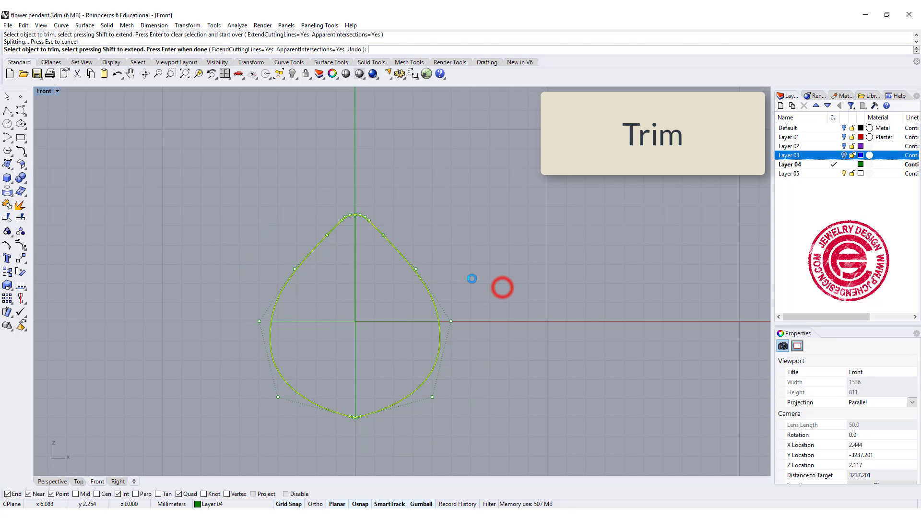
right_click(520, 257)
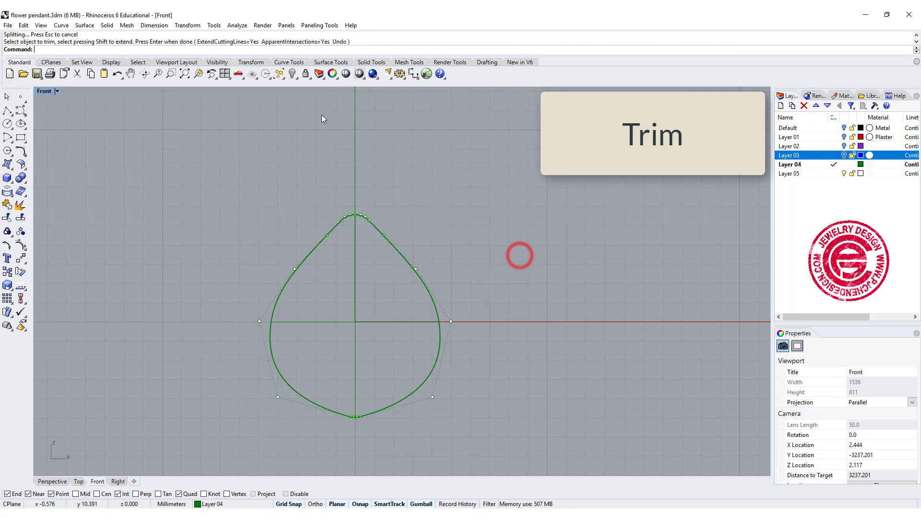
In the maximized Perspective view, delete the extra leaf surface on the left.
double_click(44, 91)
double_click(433, 93)
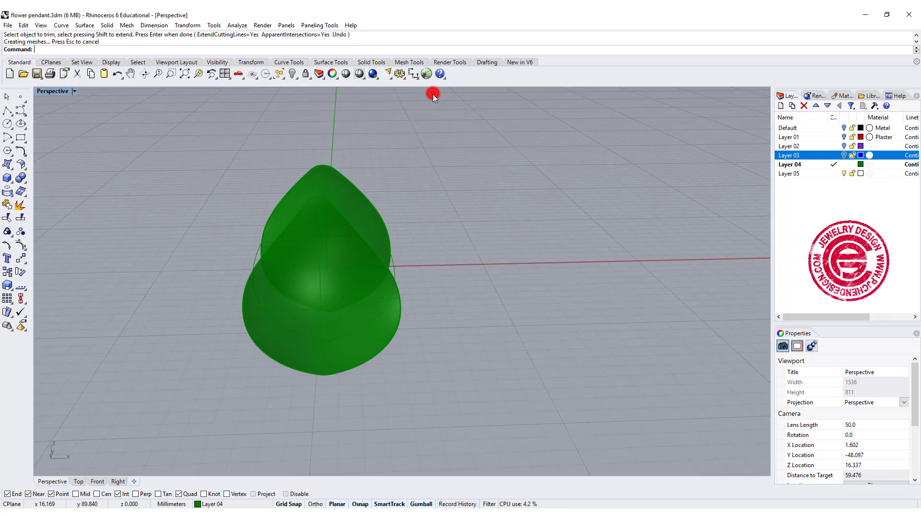
right_drag(432, 94, 320, 182)
click(262, 214)
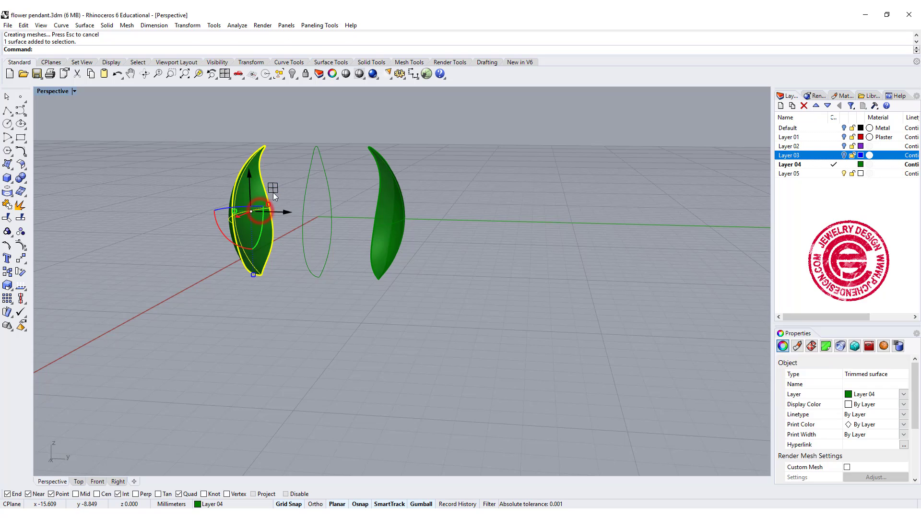
key(Delete)
Offset the leaf surface by distance 1 to create a second matching petal skin.
right_drag(192, 212, 366, 273)
click(232, 202)
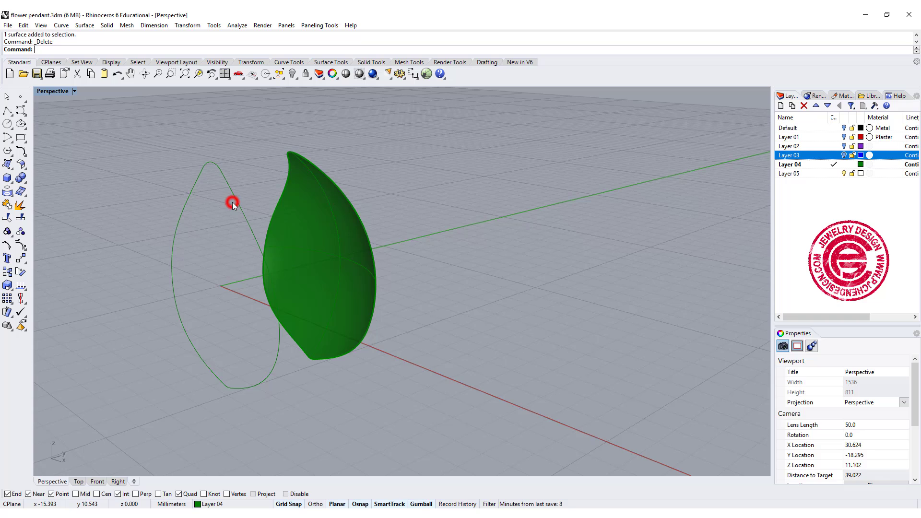
click(312, 219)
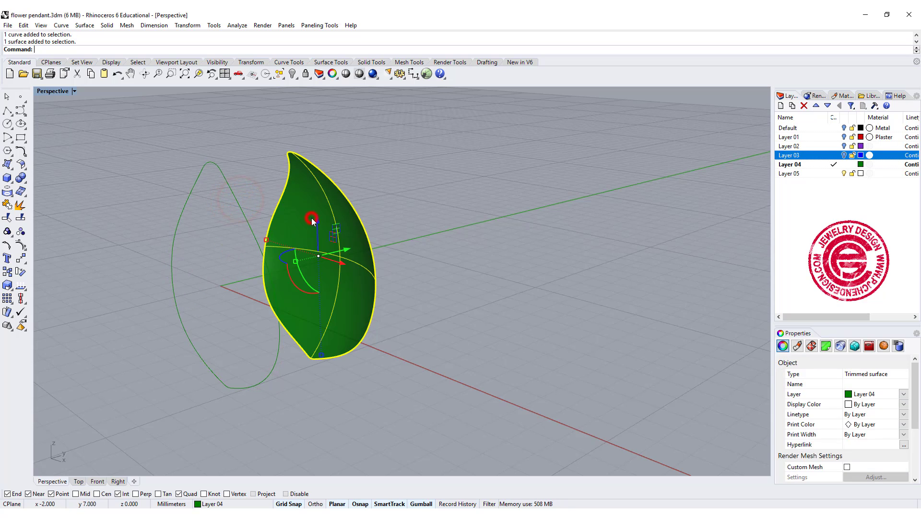
click(426, 228)
click(350, 243)
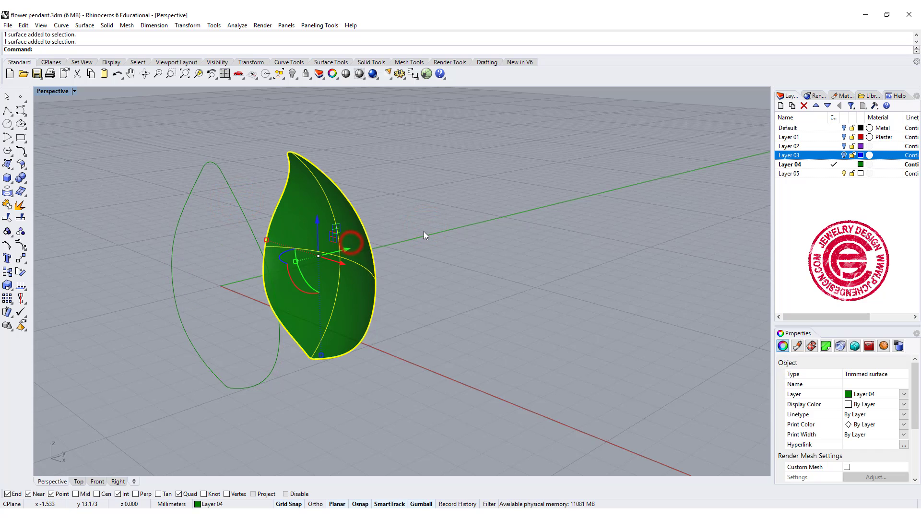
click(21, 166)
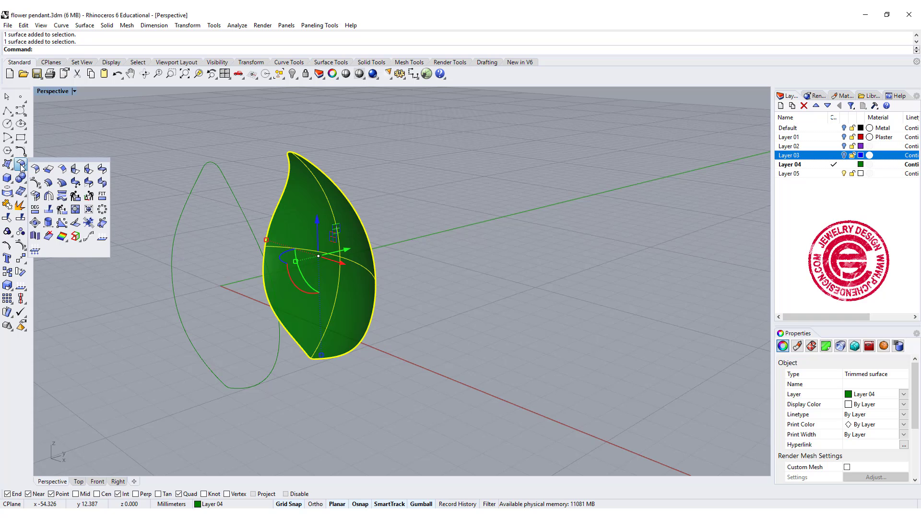
click(47, 185)
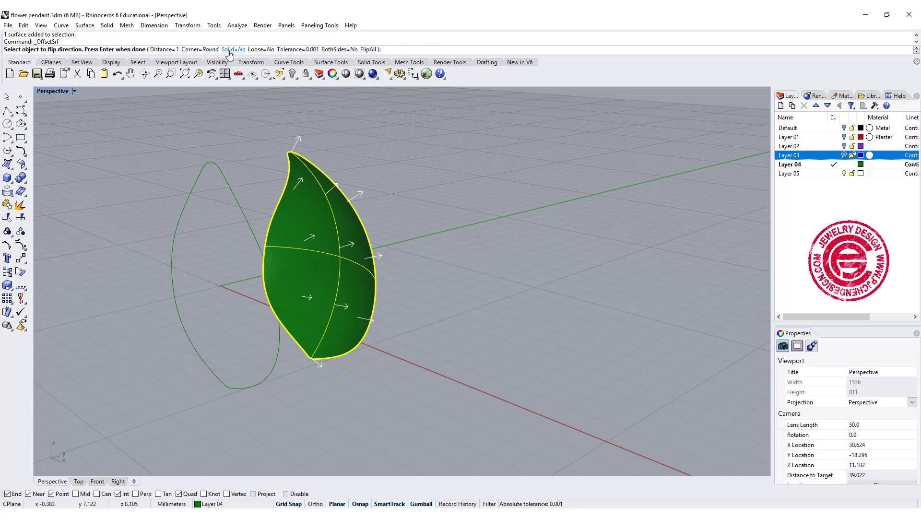
right_click(416, 203)
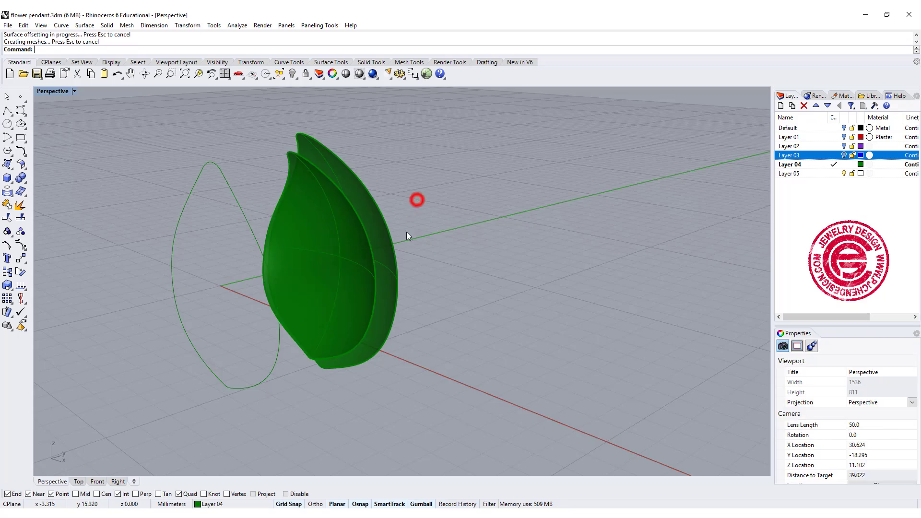
mouse_move(406, 234)
right_down()
mouse_move(602, 234)
mouse_move(461, 240)
mouse_move(354, 230)
mouse_move(400, 249)
right_up()
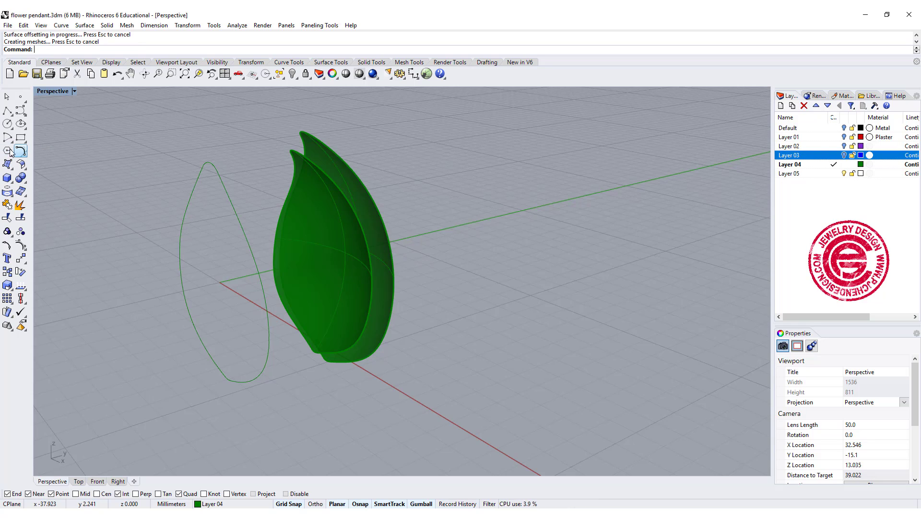
Bridge the inner and outer leaf edges with a curvature-continuous blend surface.
click(18, 164)
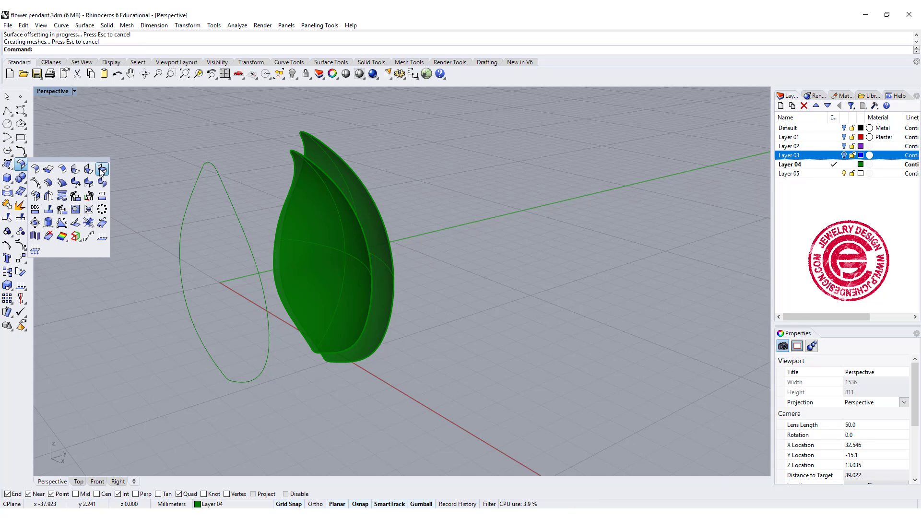
click(102, 169)
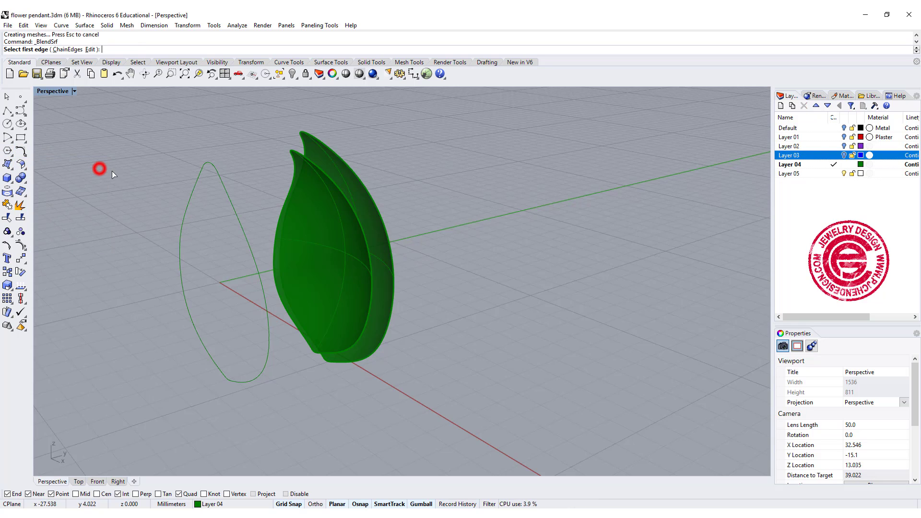
click(364, 238)
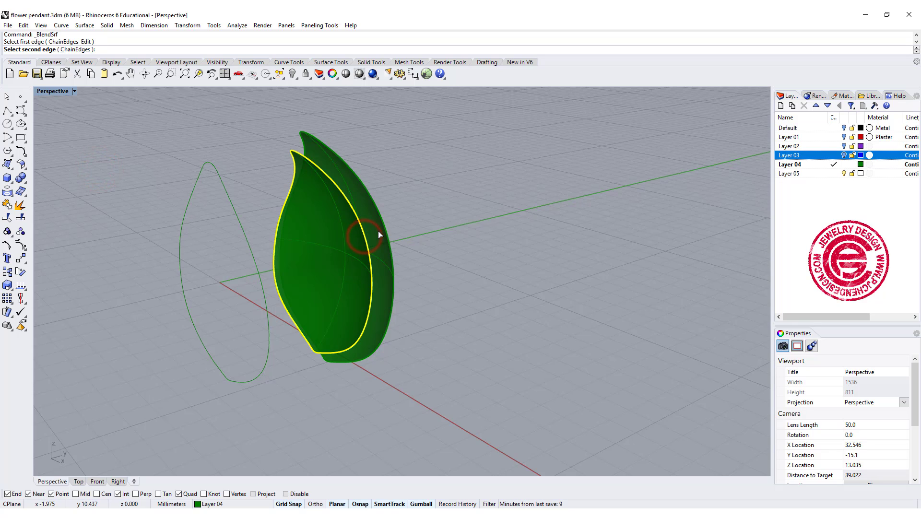
click(384, 233)
key(Return)
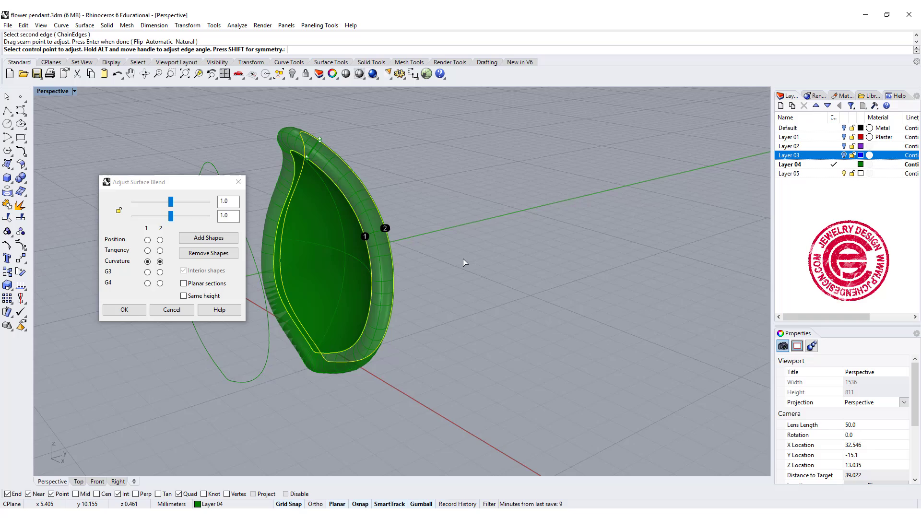
right_drag(320, 258, 474, 239)
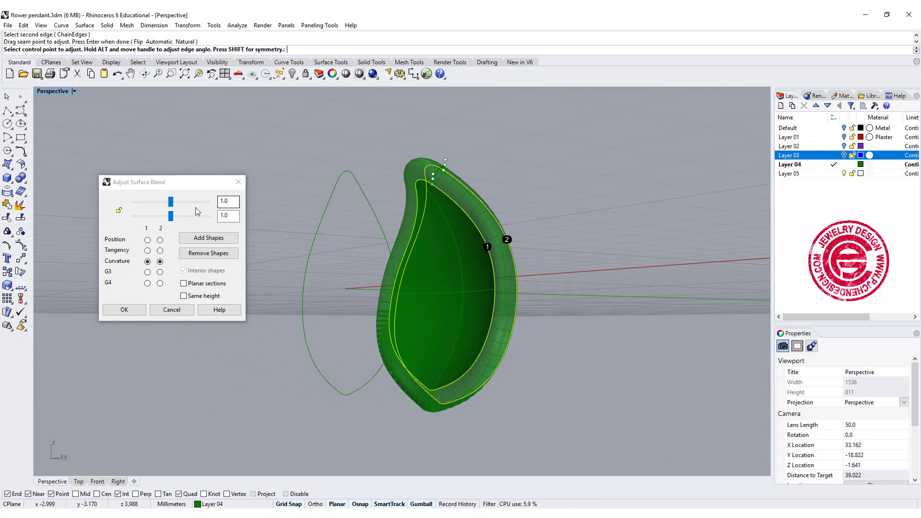
click(127, 310)
Join both petal skins and the blend surface into one closed solid polysurface.
click(459, 348)
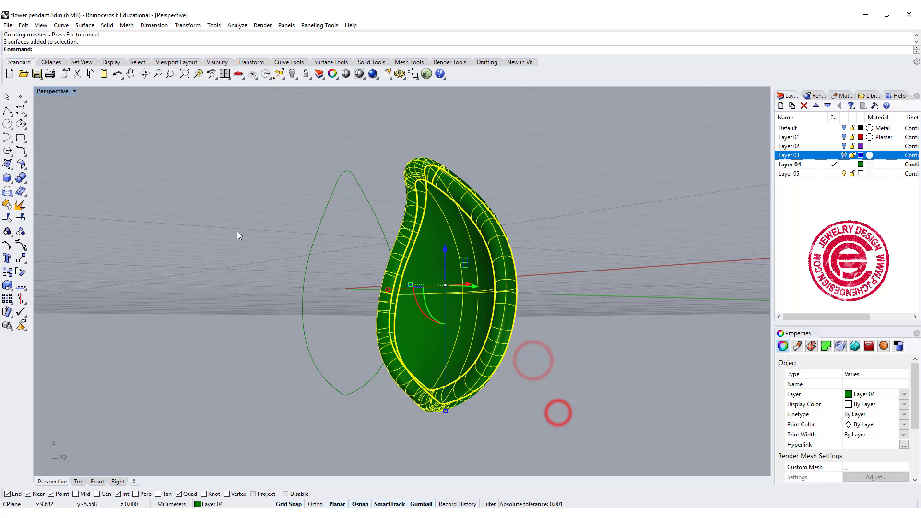
click(6, 205)
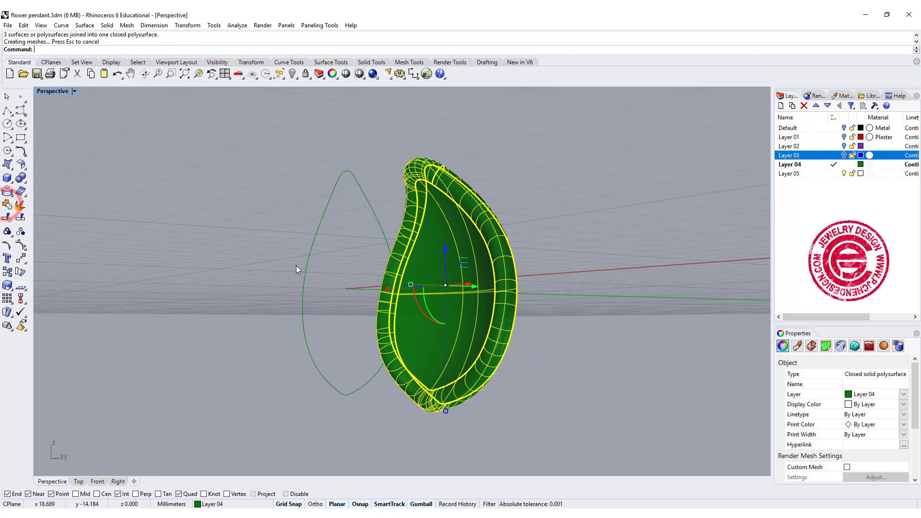
mouse_move(837, 377)
mouse_down()
mouse_move(904, 373)
mouse_move(880, 366)
mouse_up()
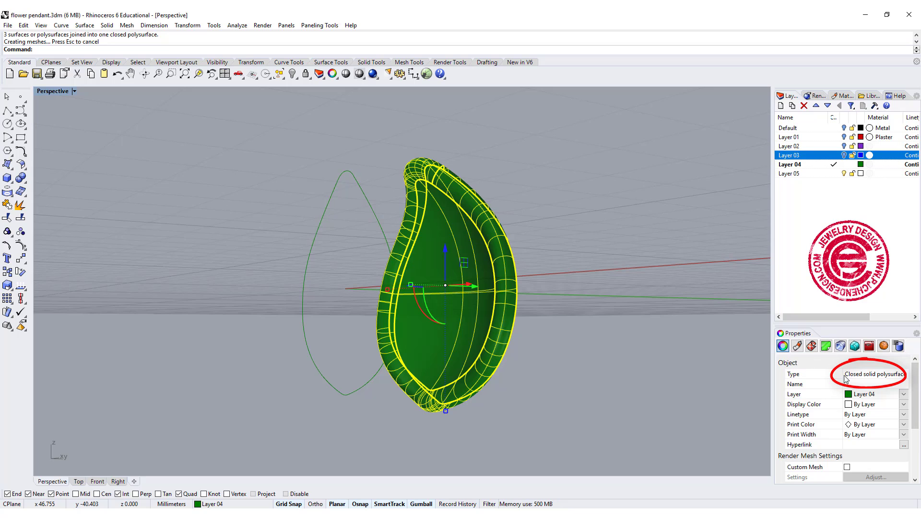
click(551, 251)
right_drag(551, 251, 602, 329)
click(478, 322)
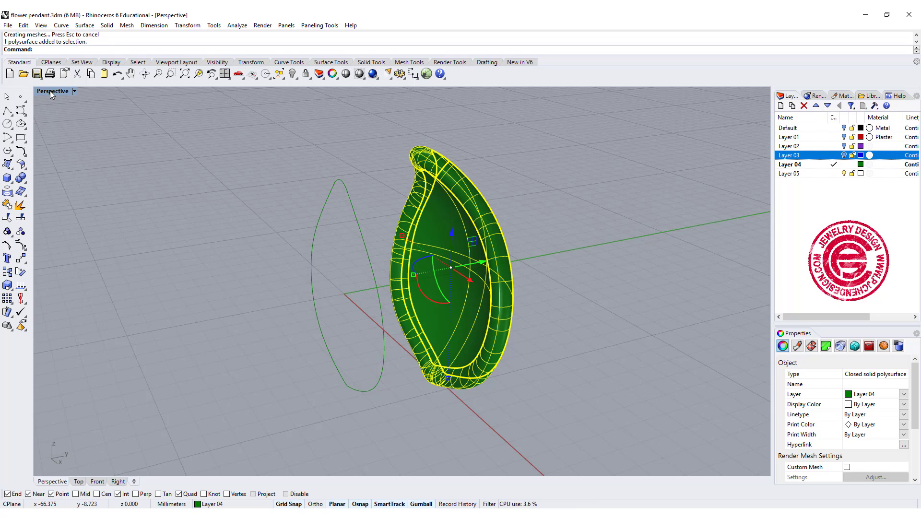
In the Right view, tilt the petal solid diagonally and shift it down and left.
key(ctrl+F3)
click(413, 283)
click(473, 345)
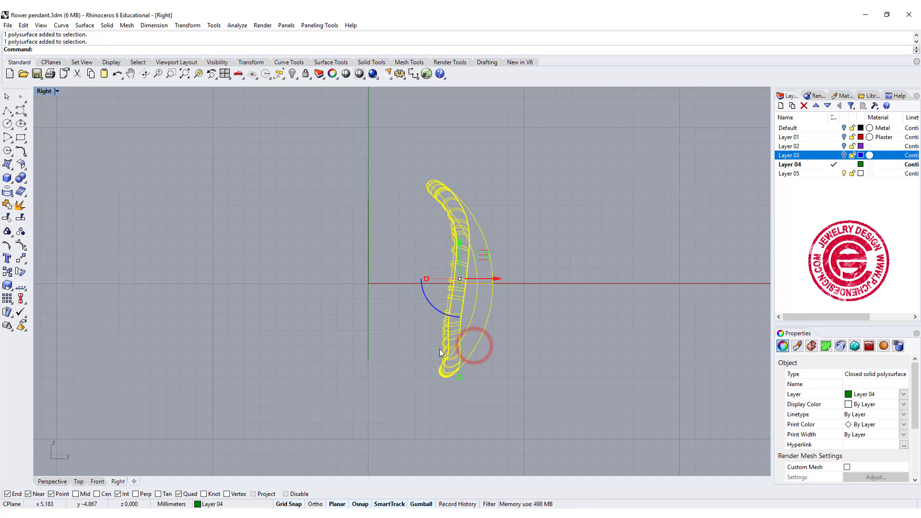
drag(430, 309, 413, 298)
drag(492, 269, 465, 260)
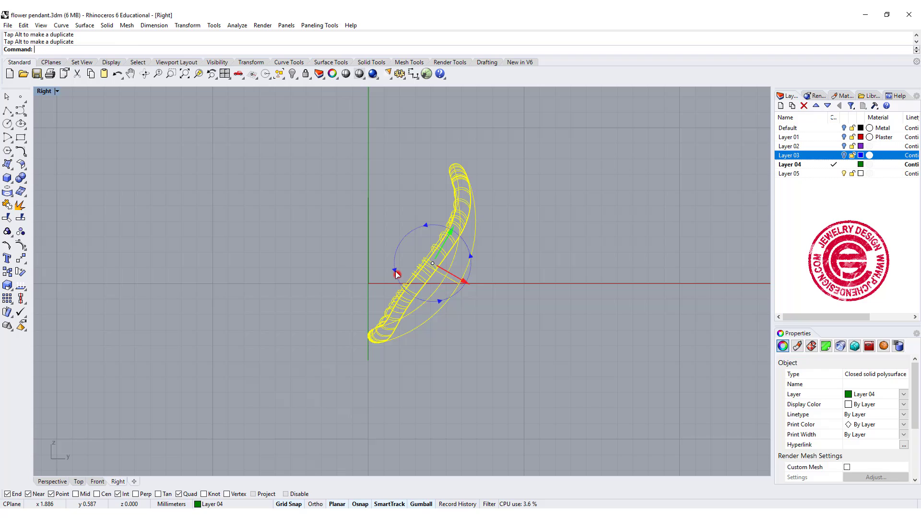
drag(395, 272, 456, 285)
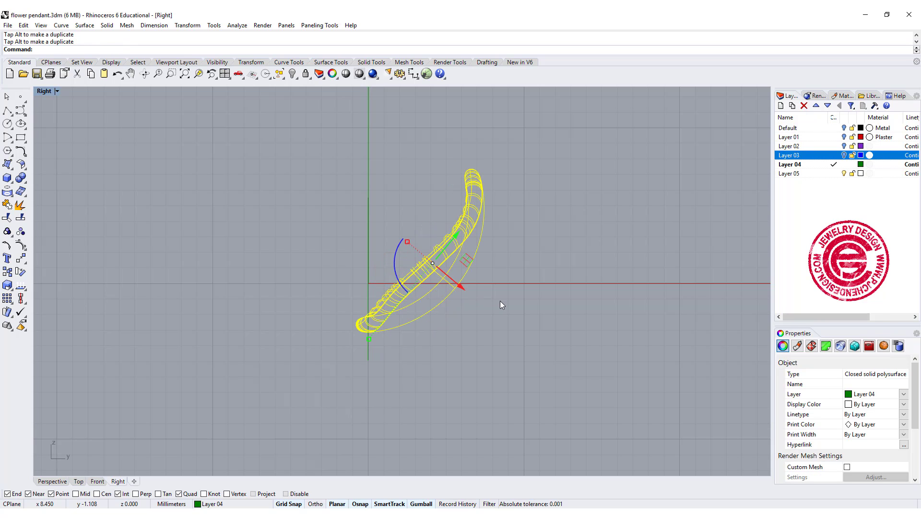
right_drag(500, 301, 527, 321)
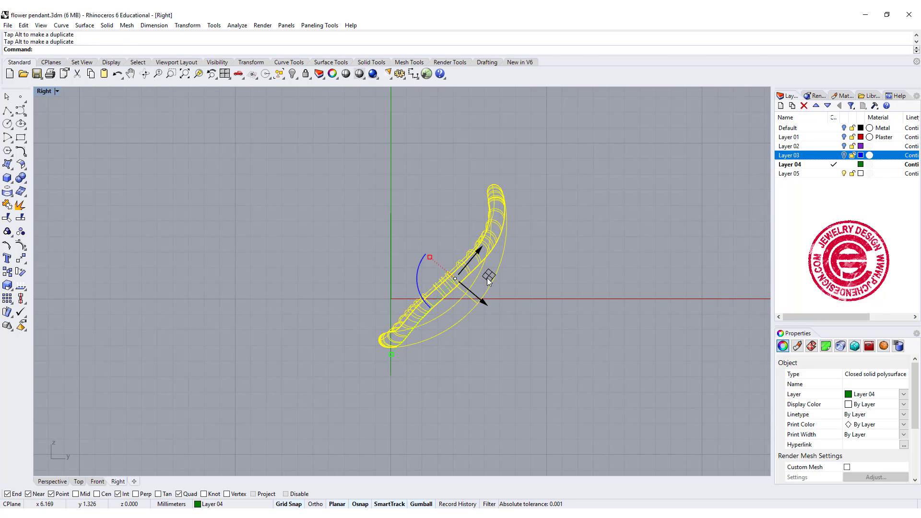
drag(490, 280, 480, 289)
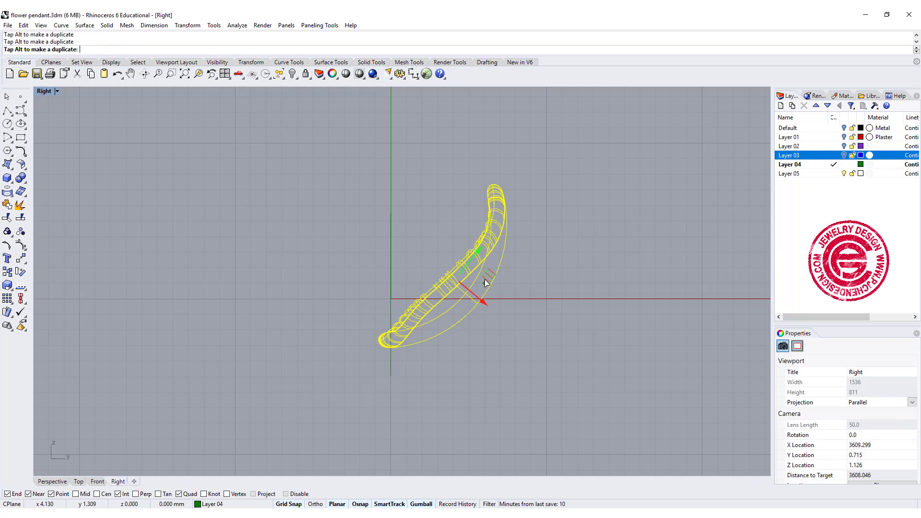
Paste a copy of the petal and rotate it about its lower tip to stand more upright.
key(ctrl+c)
key(ctrl+v)
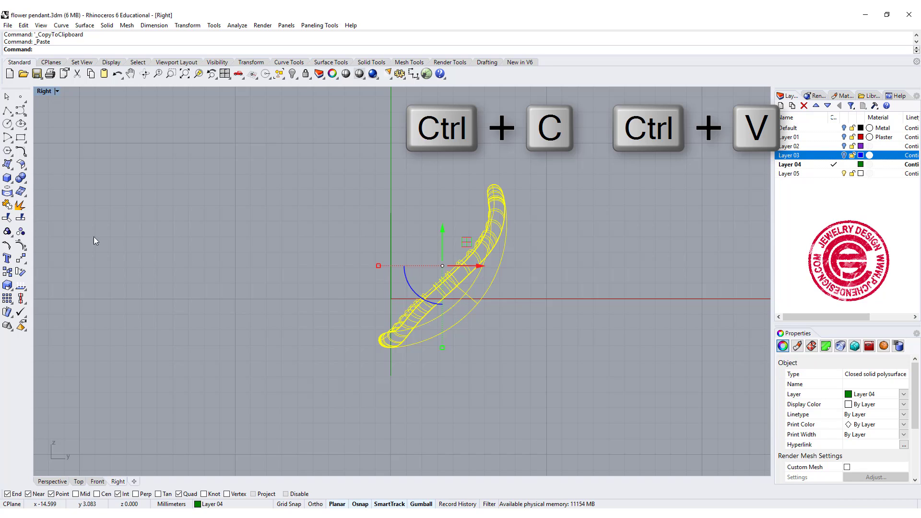
click(19, 272)
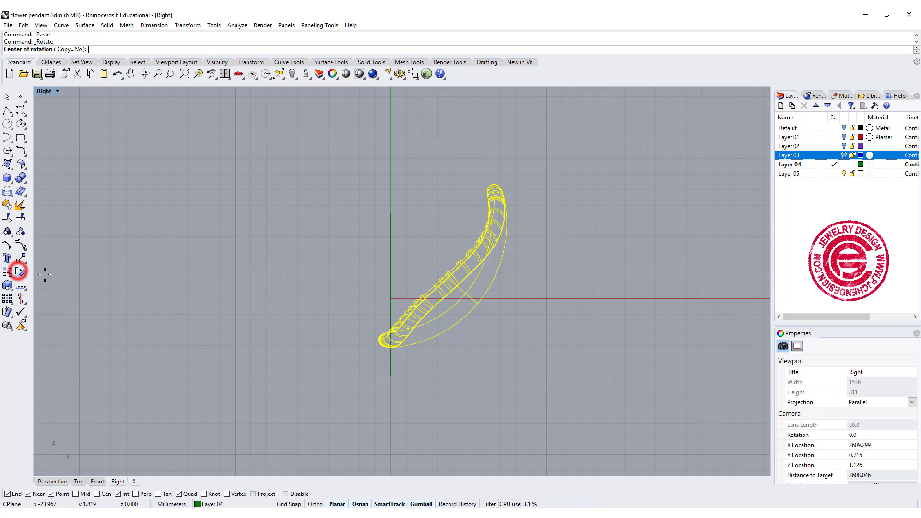
click(387, 342)
click(648, 236)
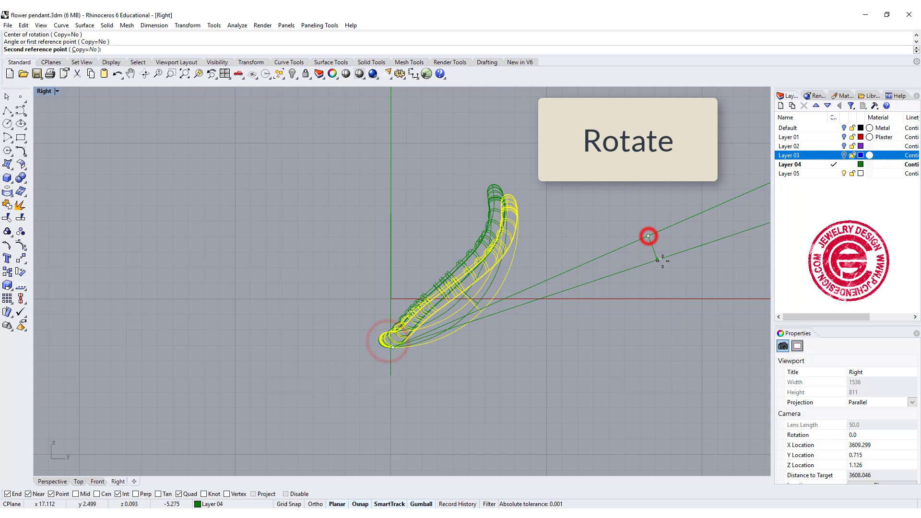
click(681, 291)
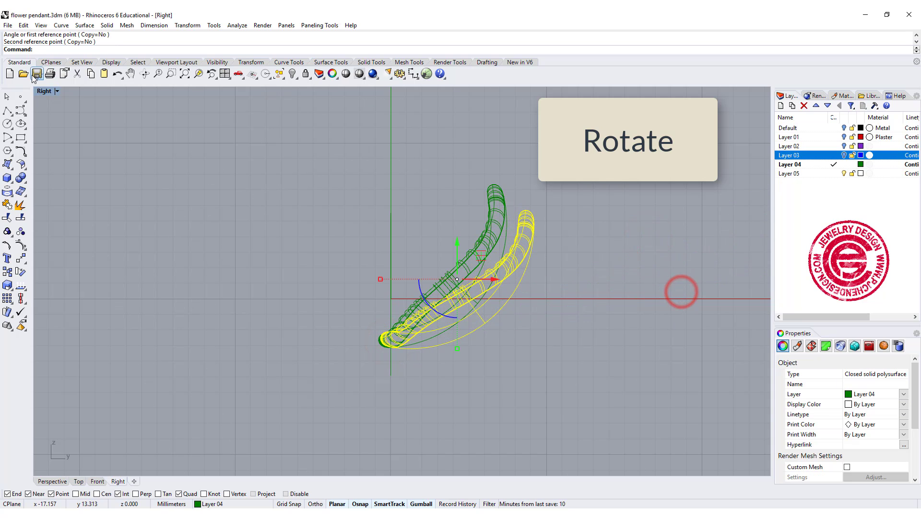
double_click(43, 91)
Rotate one petal 60 degrees about the origin (centre 0).
click(327, 186)
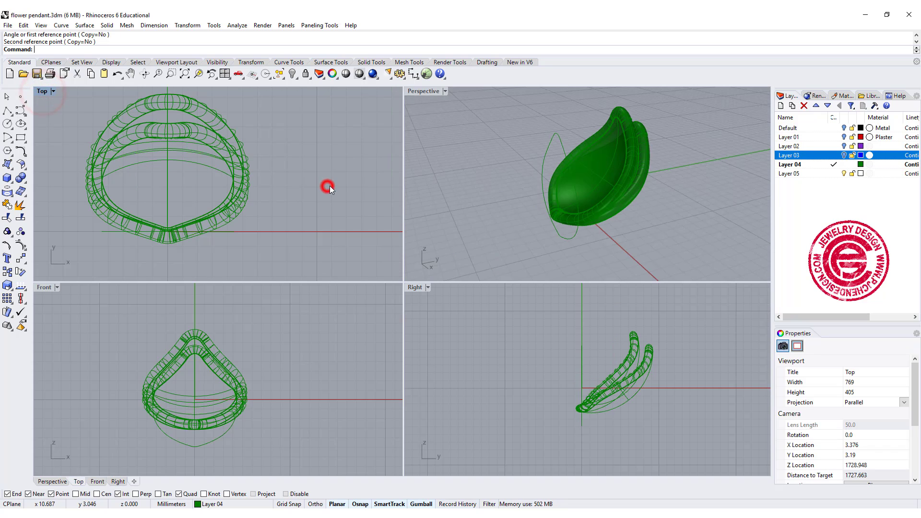
right_drag(463, 195, 540, 221)
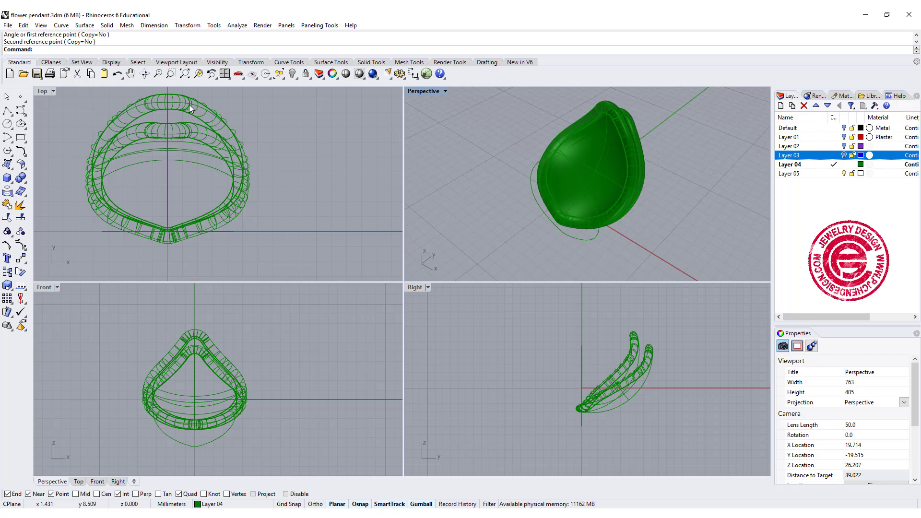
click(637, 126)
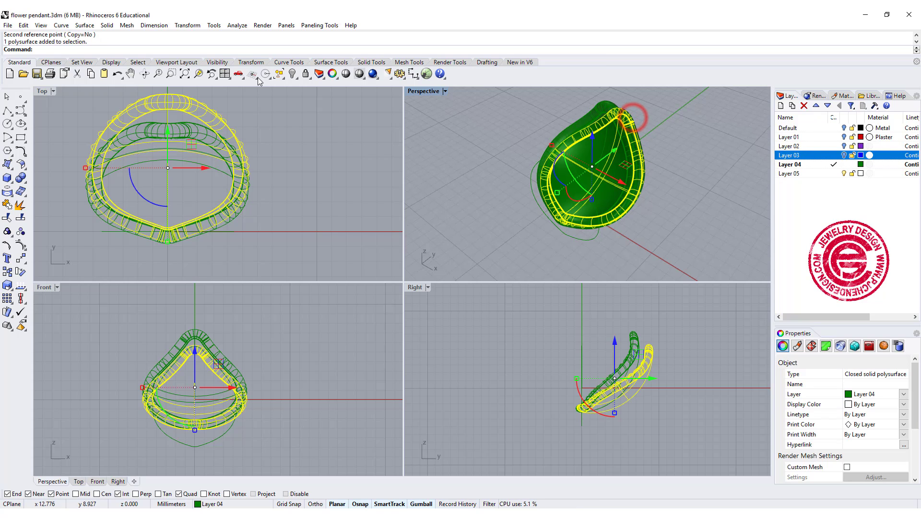
click(20, 271)
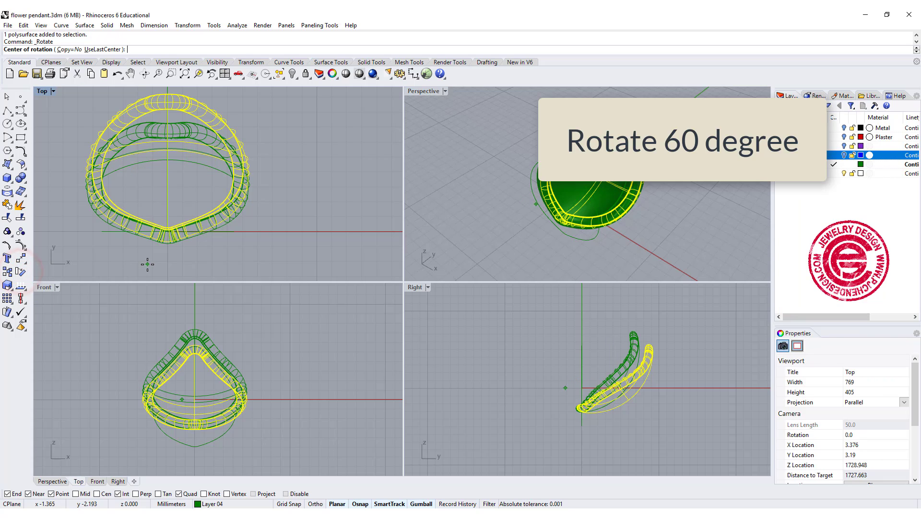
text(0)
key(Return)
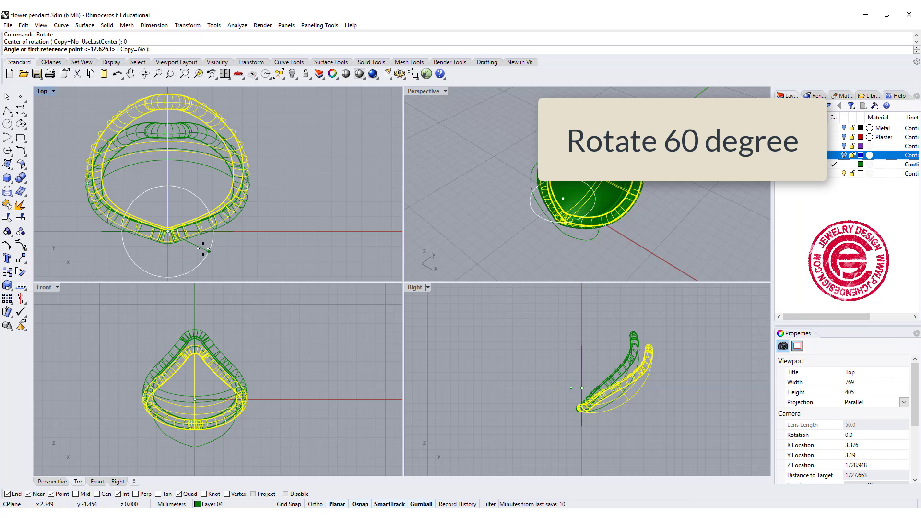
click(165, 269)
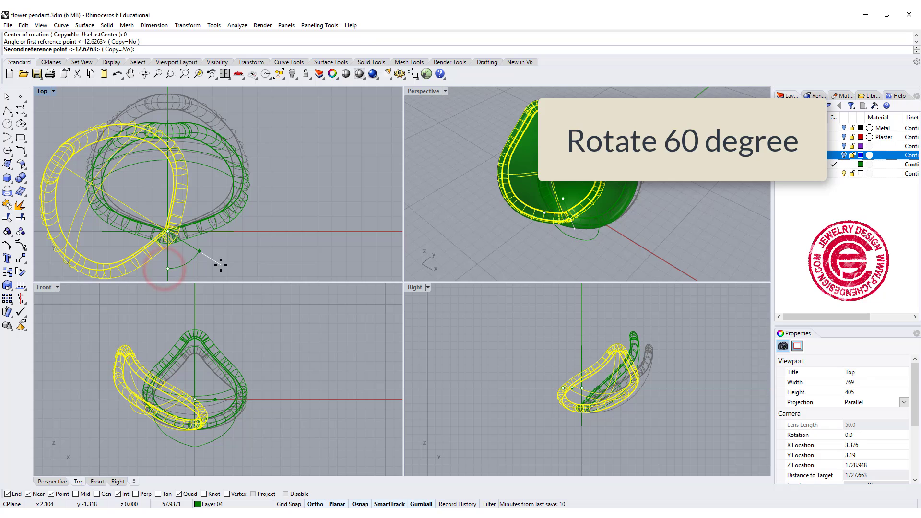
text(60)
key(Return)
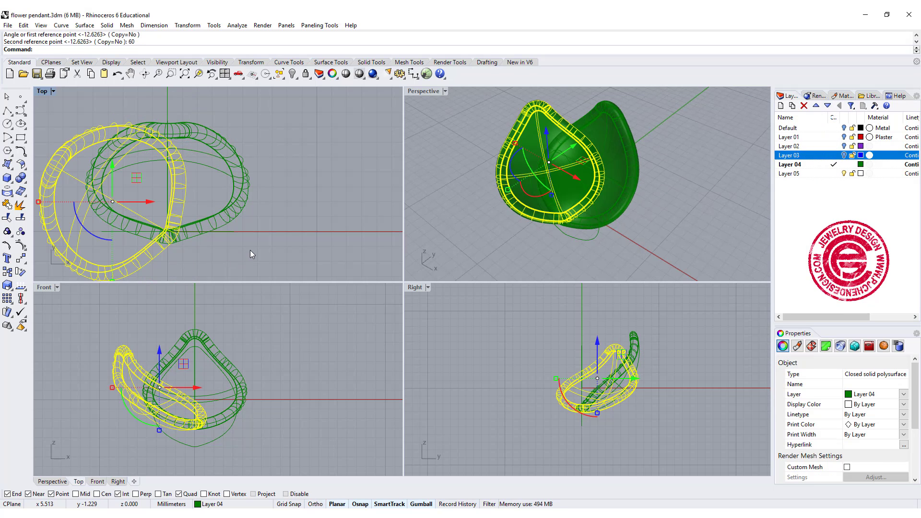
Repeat the Rotate command, pick a centre, then cancel it without rotating.
key(Return)
click(486, 245)
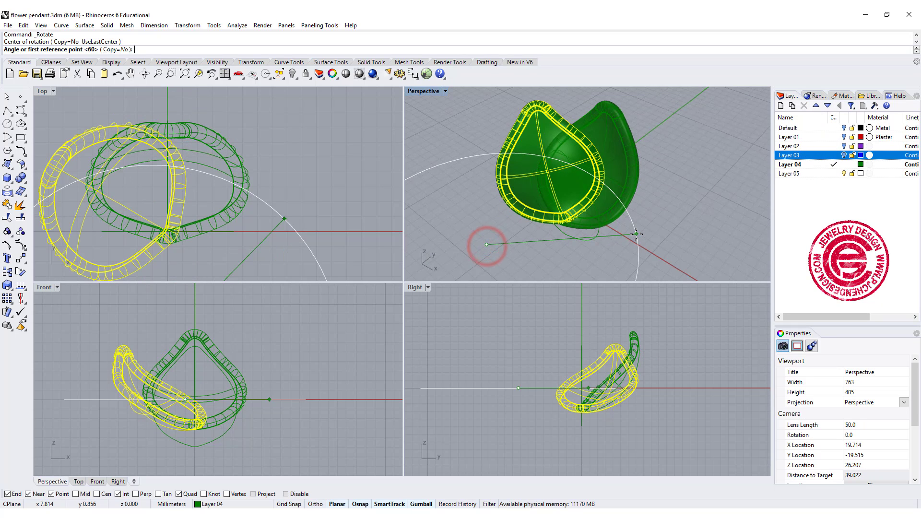
key(Escape)
key(Escape)
right_drag(635, 234, 637, 212)
Polar-array both petals around the origin with 3 items over a 360-degree fill angle.
click(235, 214)
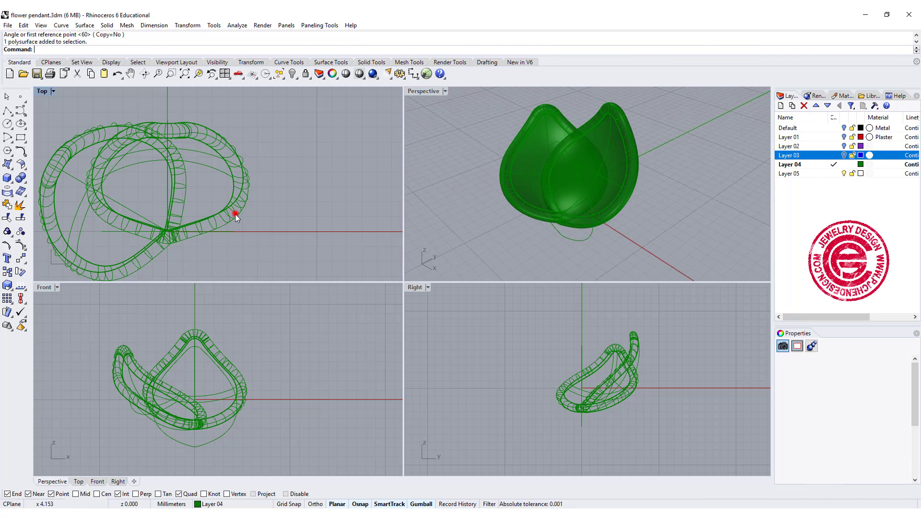
shift+click(186, 202)
scroll(188, 187, down, 5)
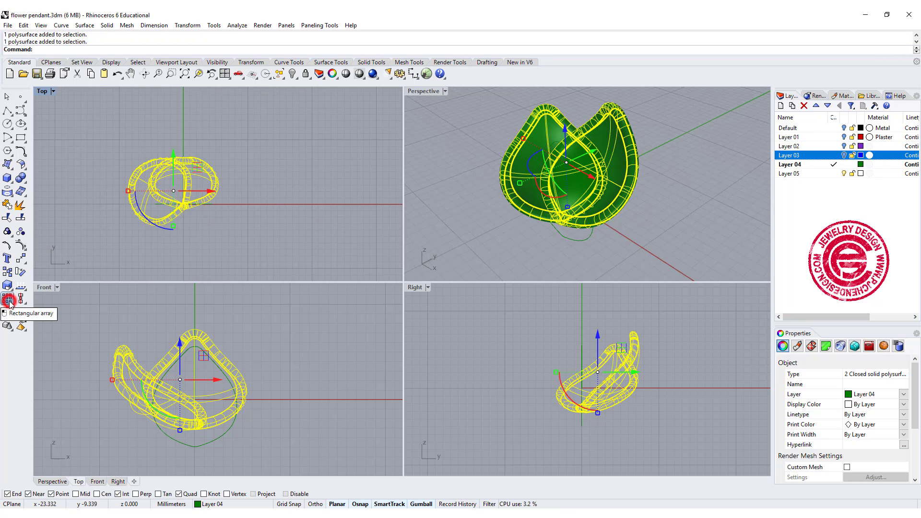
click(8, 301)
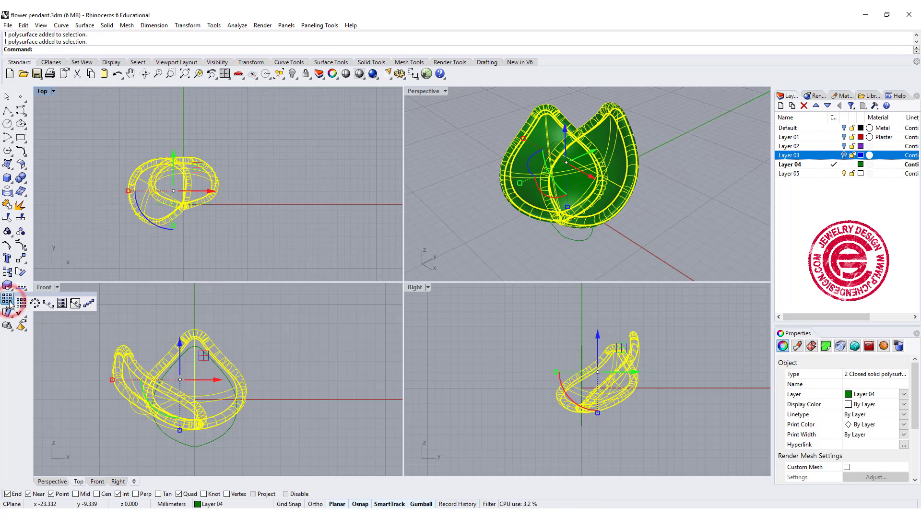
click(36, 304)
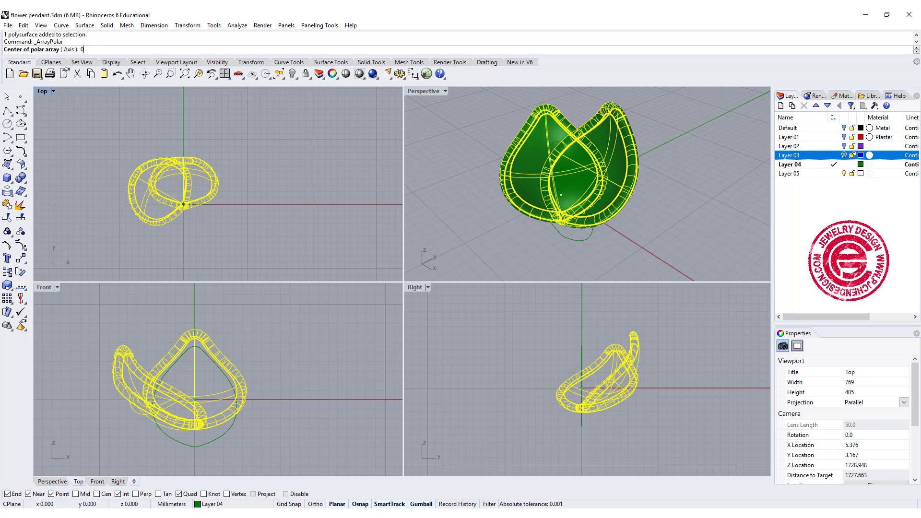
key(Return)
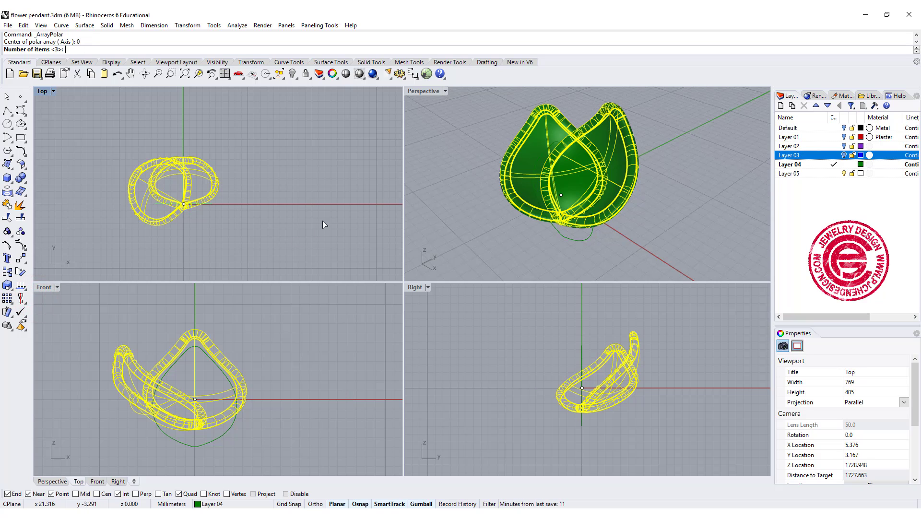
key(Return)
key(Return)
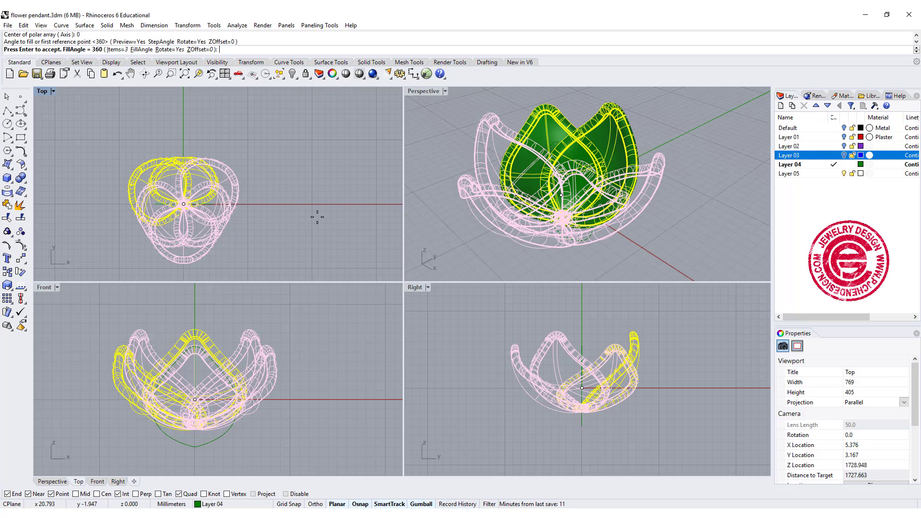
key(Return)
click(318, 217)
scroll(616, 195, down, 3)
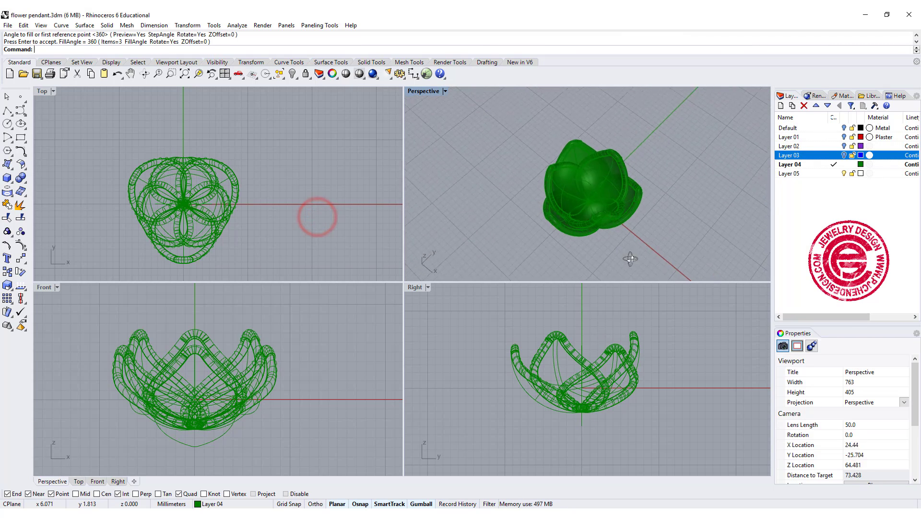
scroll(629, 237, up, 6)
right_drag(628, 238, 475, 119)
Group all the flower's petals and make a Gumball copy of the group.
drag(263, 239, 30, 141)
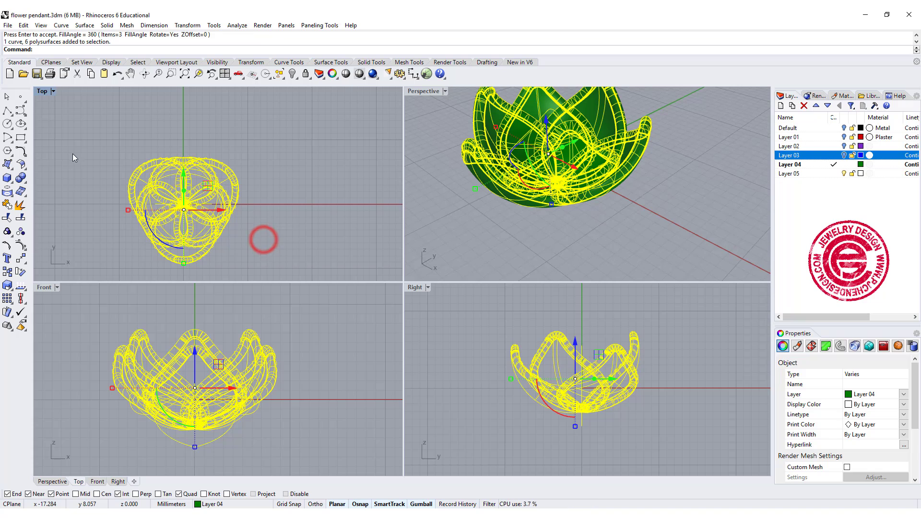
click(7, 231)
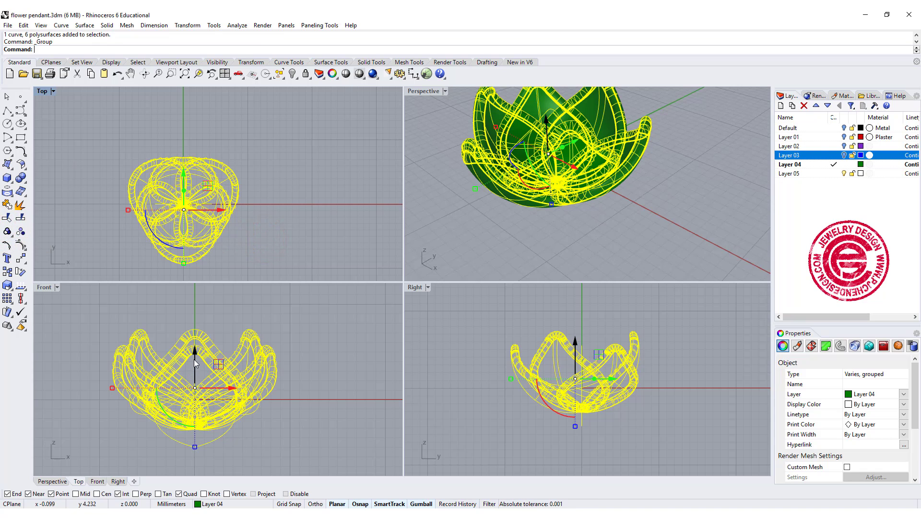
drag(194, 359, 199, 336)
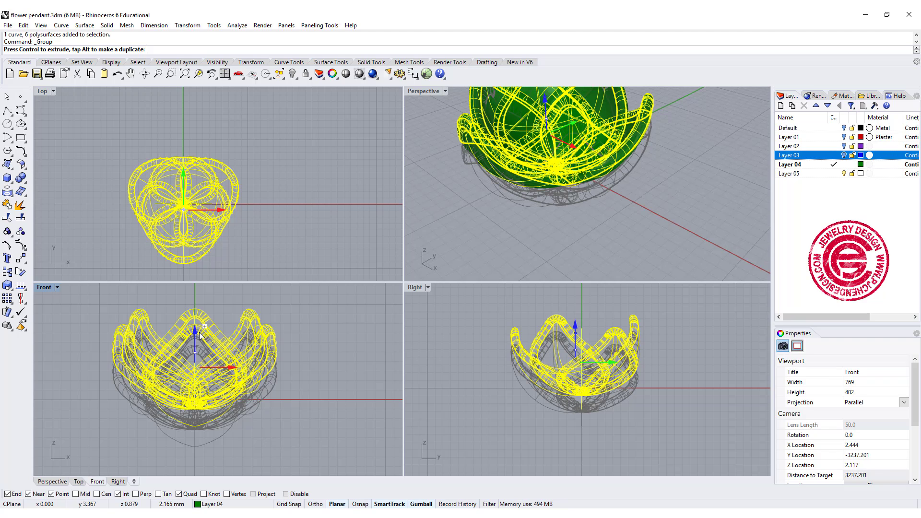
drag(199, 335, 199, 336)
click(619, 275)
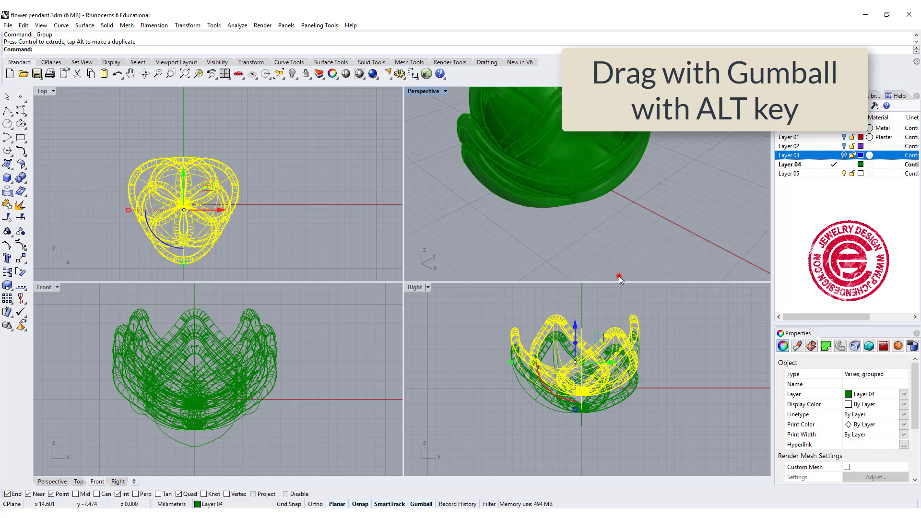
Scale the copied flower group down inside the original with a Gumball scale handle.
right_drag(651, 171, 644, 146)
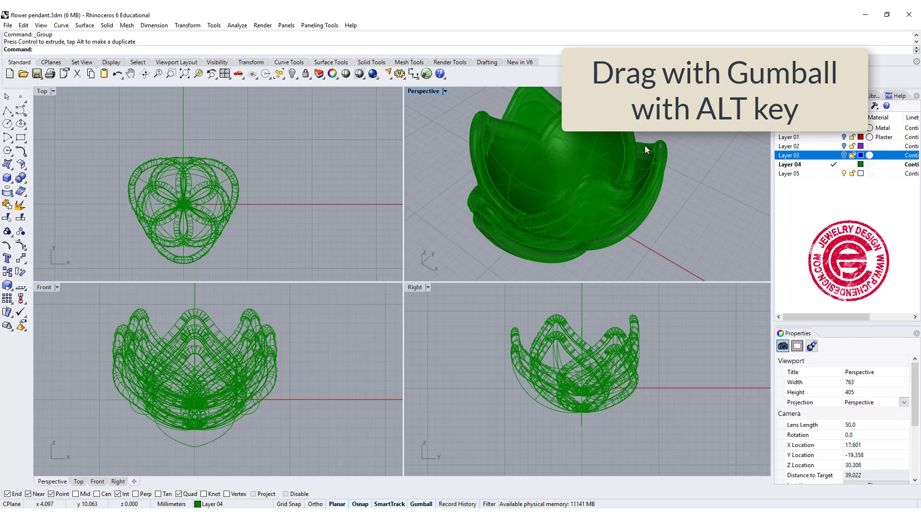
click(645, 145)
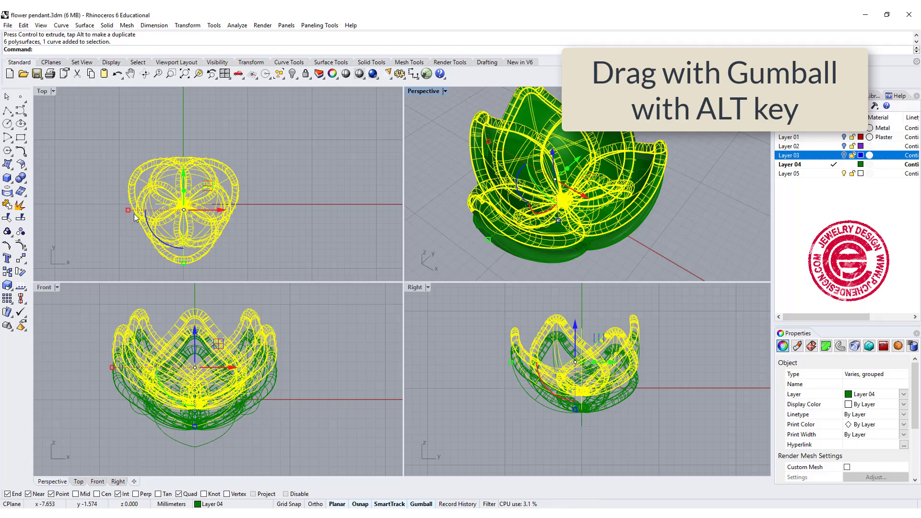
drag(129, 210, 138, 213)
key(Escape)
right_drag(427, 223, 605, 223)
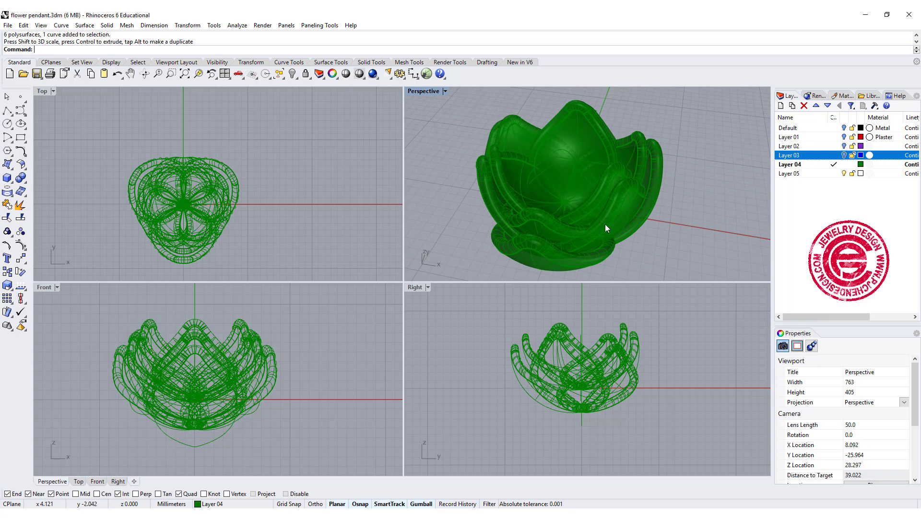
Set the inner flower group's display colour to Red.
click(633, 134)
click(904, 404)
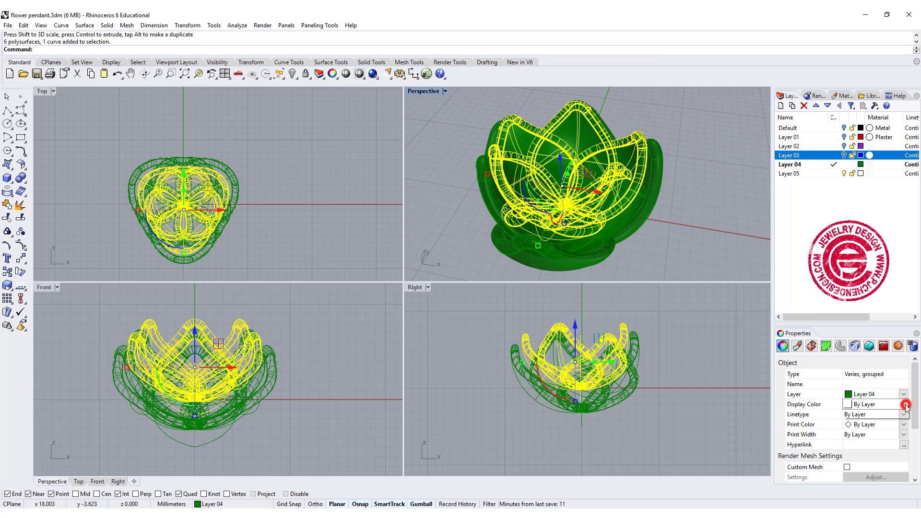
click(857, 447)
click(707, 212)
right_drag(707, 211, 615, 243)
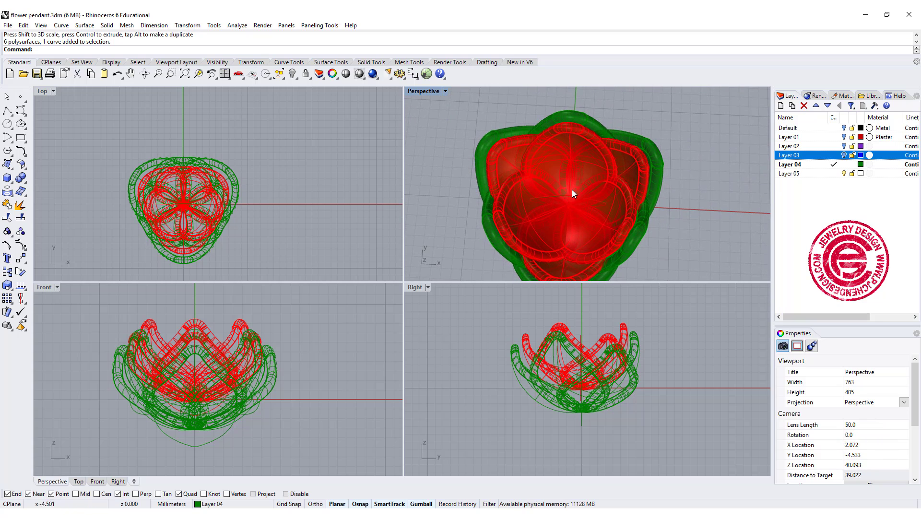
right_drag(571, 194, 615, 161)
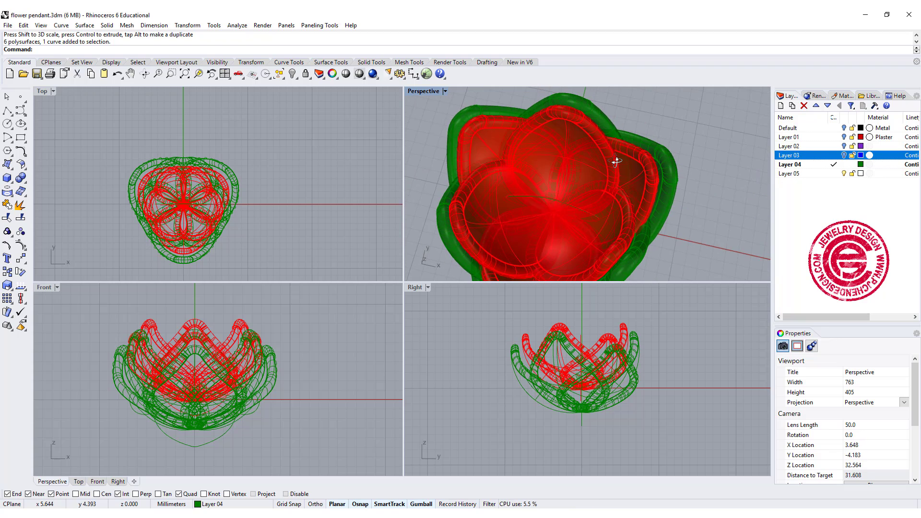
scroll(196, 160, up, 3)
Rotate the red inner flower 30 degrees about the origin, referenced from the x-axis.
click(210, 172)
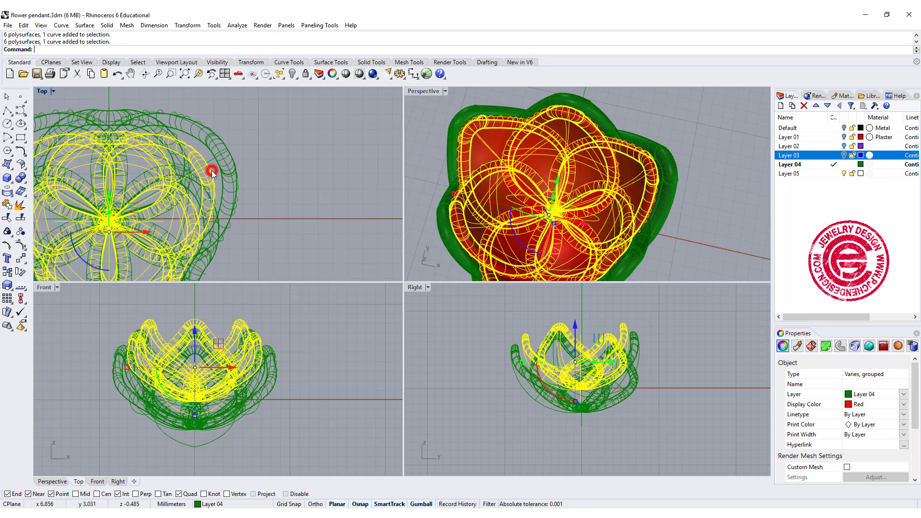
scroll(154, 225, down, 1)
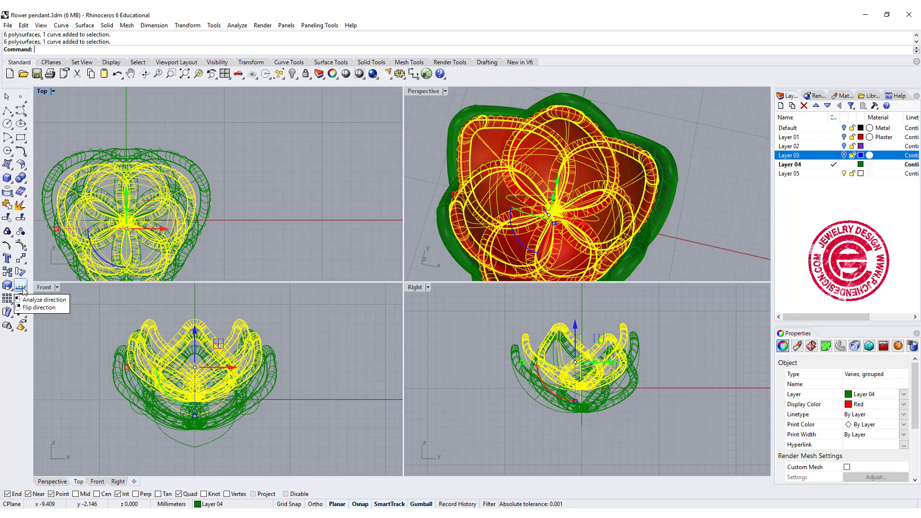
click(19, 272)
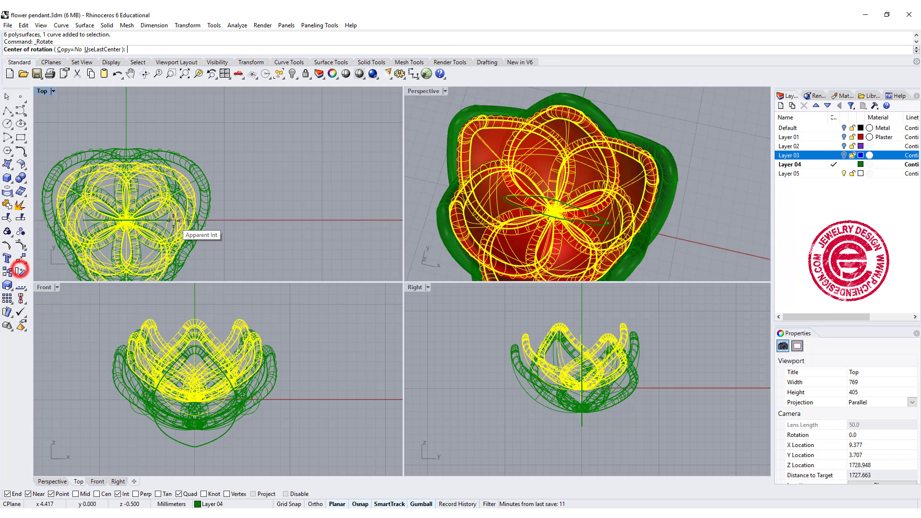
text(0)
key(Return)
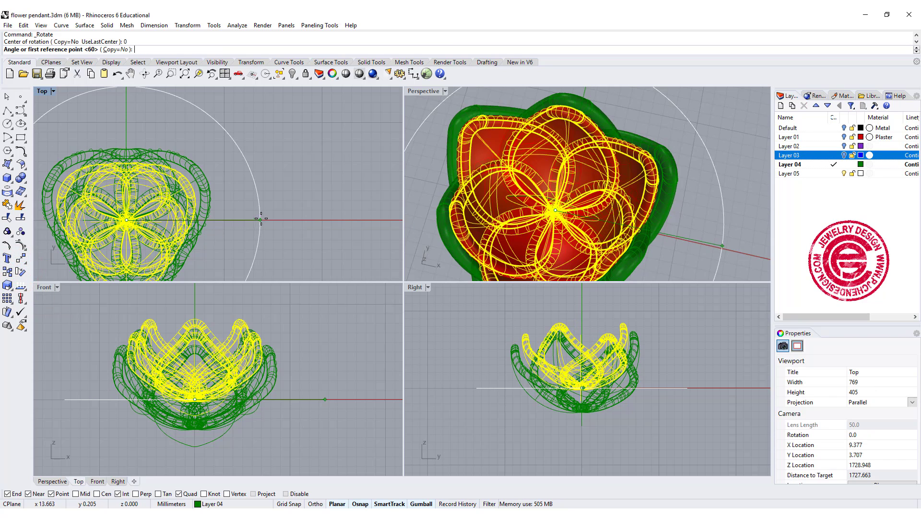
click(267, 220)
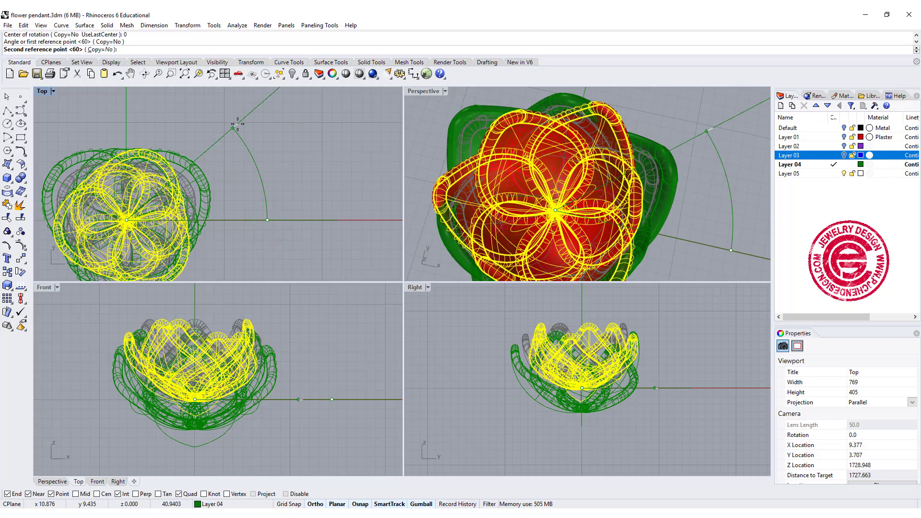
text(30)
key(Return)
click(284, 169)
right_drag(508, 249, 558, 178)
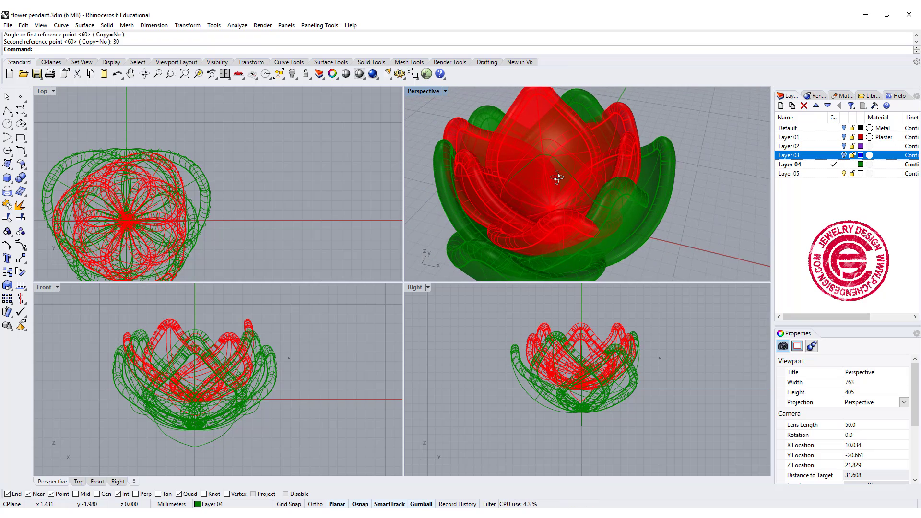
Lift the red inner flower and rescale a petal layer with Gumball handles.
click(618, 139)
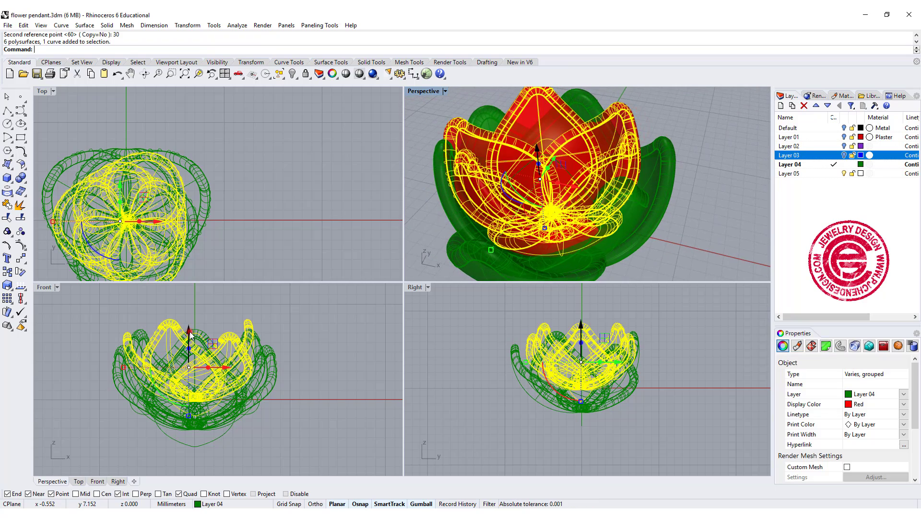
drag(189, 329, 191, 329)
click(200, 404)
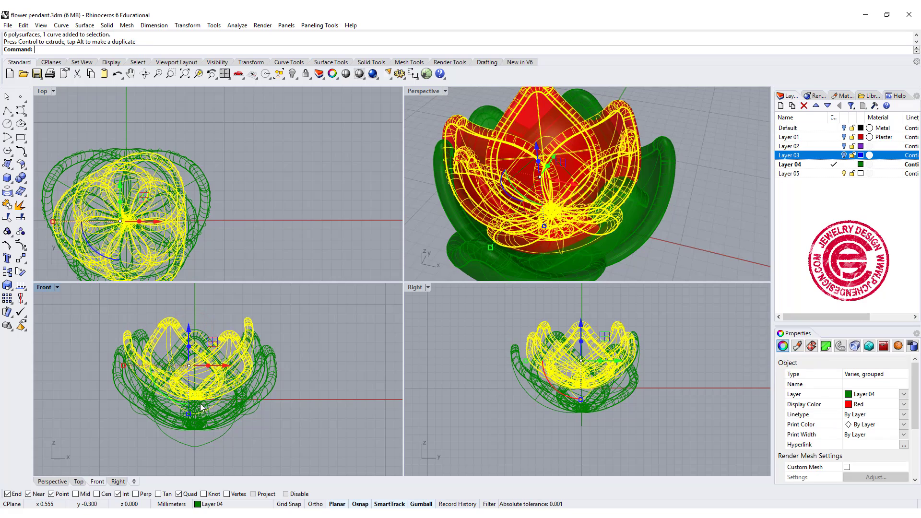
click(311, 418)
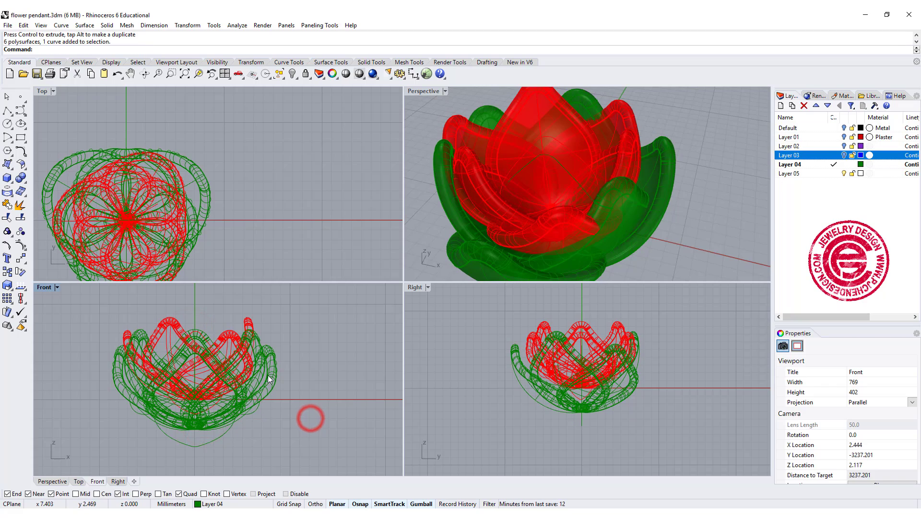
click(278, 374)
drag(195, 447, 197, 434)
click(294, 409)
Flatten both the green and red petal layers together in height with a Gumball scale handle.
scroll(609, 188, down, 3)
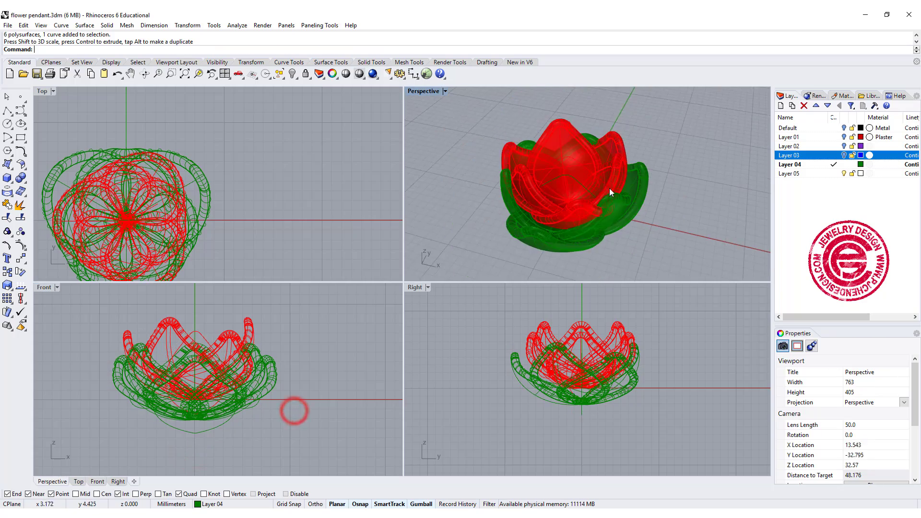
mouse_move(608, 188)
right_down()
mouse_move(564, 222)
mouse_move(600, 186)
right_up()
click(276, 369)
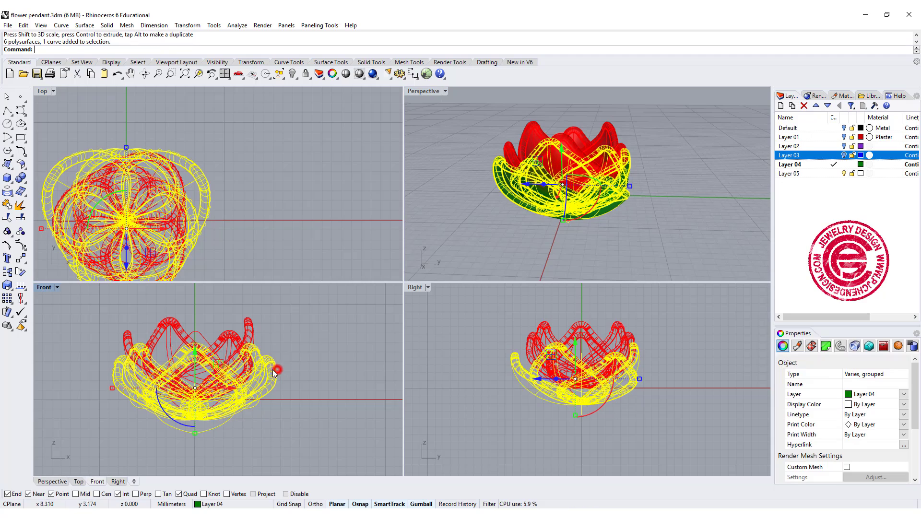
shift+click(249, 335)
drag(195, 433, 196, 420)
click(318, 419)
right_drag(540, 199, 565, 210)
click(689, 196)
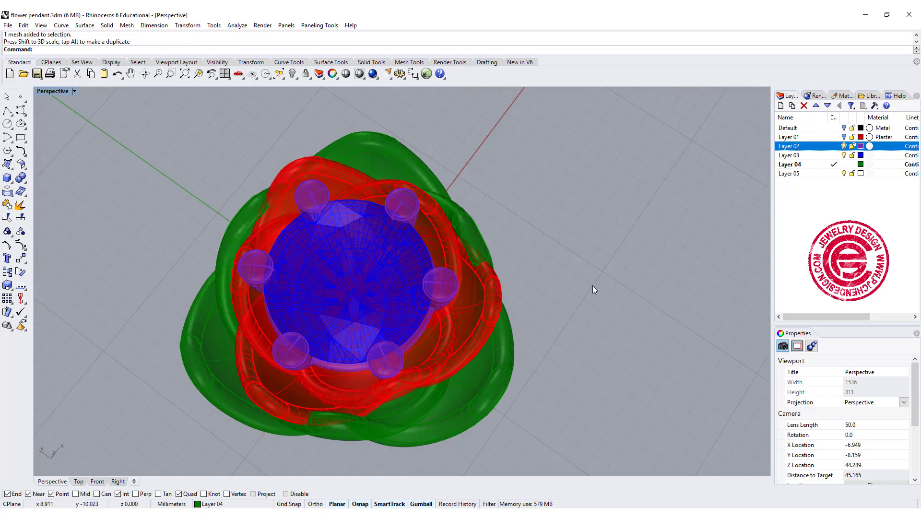
Orbit around the gem-set flower pendant, then return to a straight top-down view.
right_drag(591, 286, 477, 261)
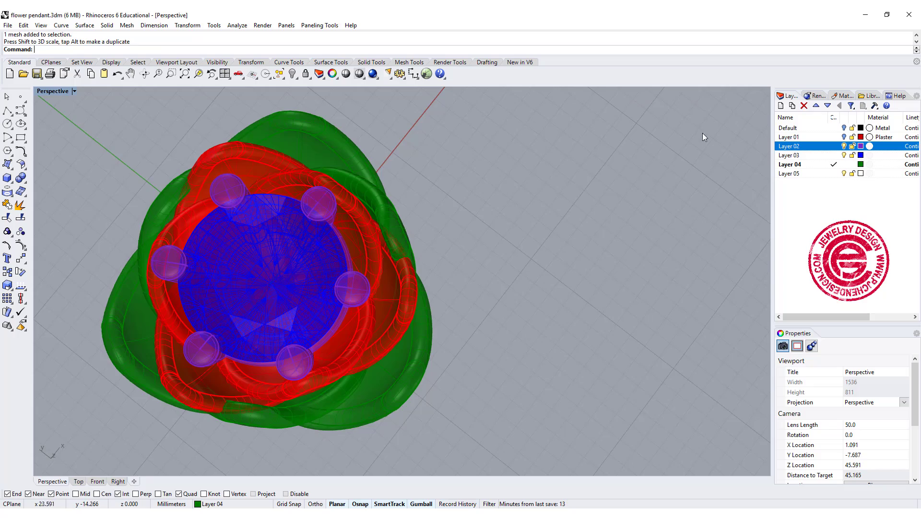
right_drag(480, 225, 510, 243)
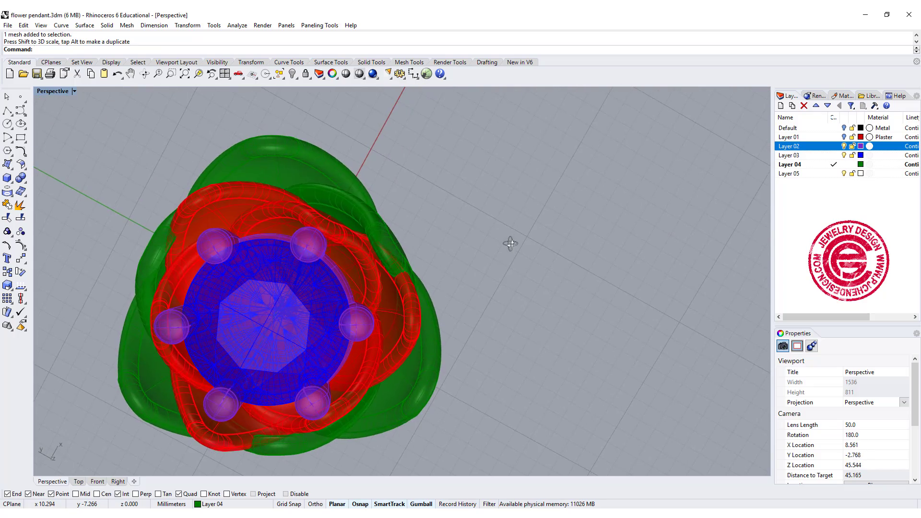
key(Home)
key(Home)
key(Home)
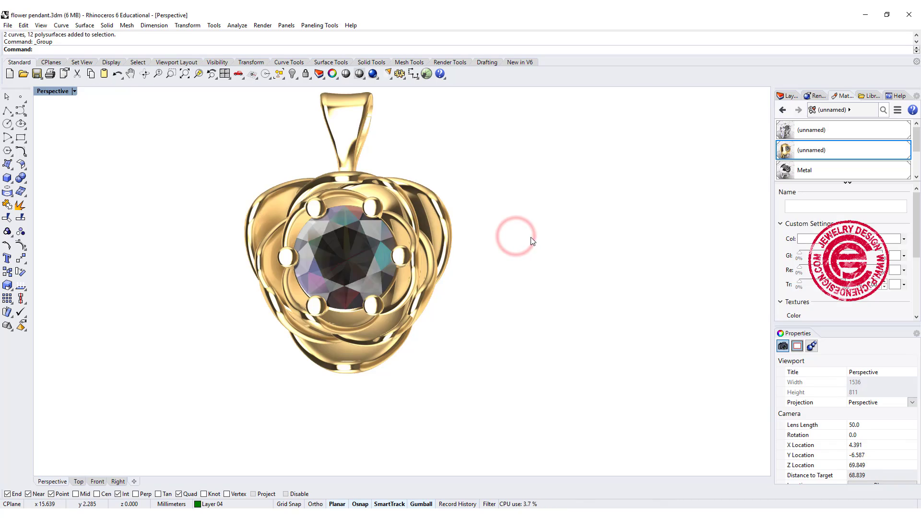
mouse_move(513, 237)
right_down()
mouse_move(536, 254)
mouse_move(550, 236)
mouse_move(493, 207)
mouse_move(497, 240)
right_up()
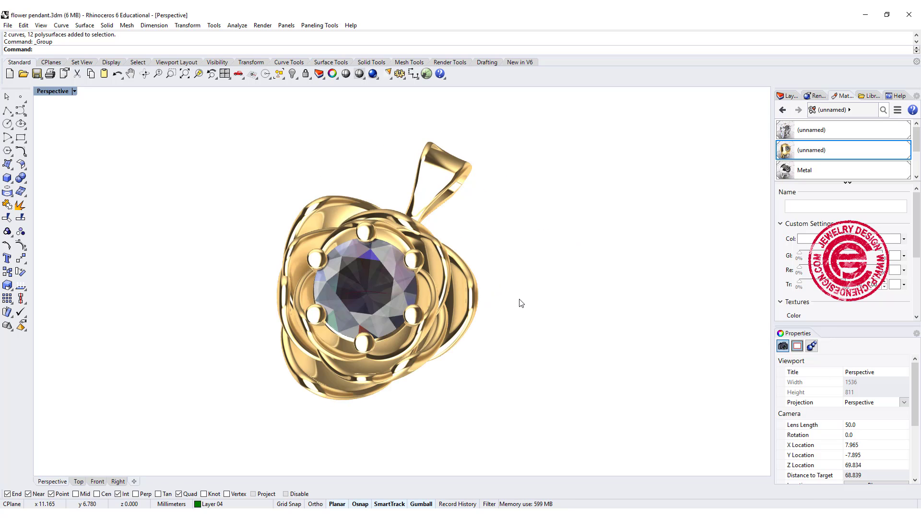
right_drag(521, 303, 471, 271)
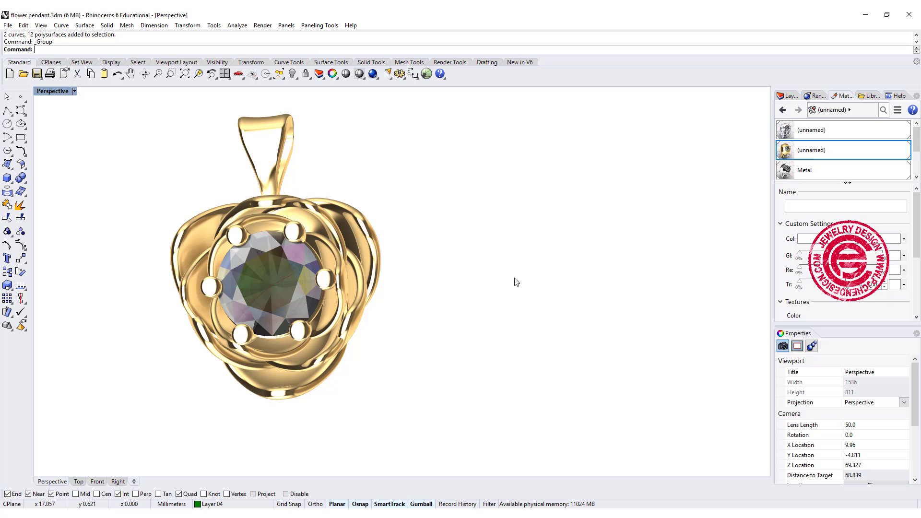